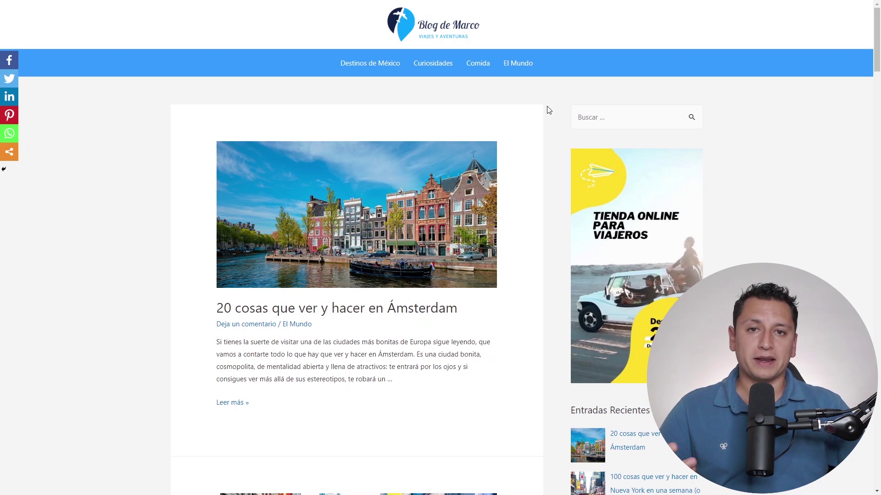
Step: Examine the travel blog's home page, including its posts and the advertising banners in the sidebar
{"action": "scroll", "coordinate": [610, 119], "scroll_direction": "down", "scroll_amount": 1}
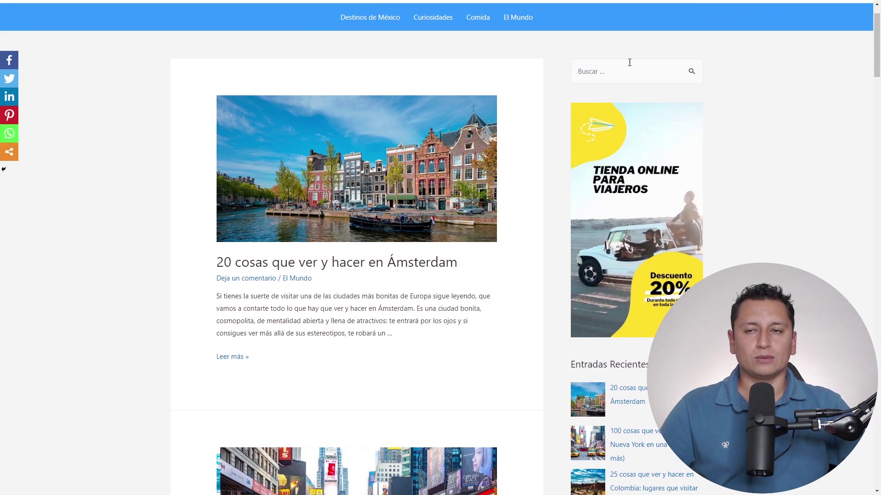
{"action": "scroll", "coordinate": [578, 188], "scroll_direction": "down", "scroll_amount": 1}
{"action": "scroll", "coordinate": [577, 184], "scroll_direction": "down", "scroll_amount": 6}
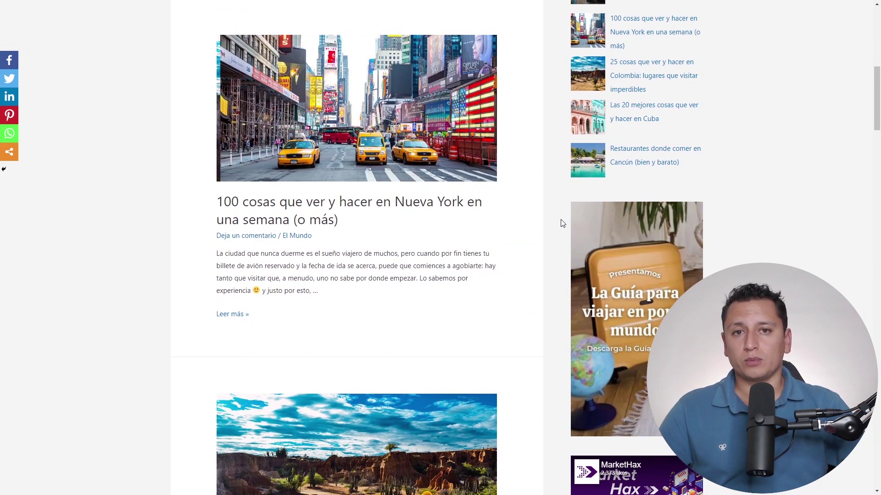
{"action": "scroll", "coordinate": [563, 224], "scroll_direction": "up", "scroll_amount": 5}
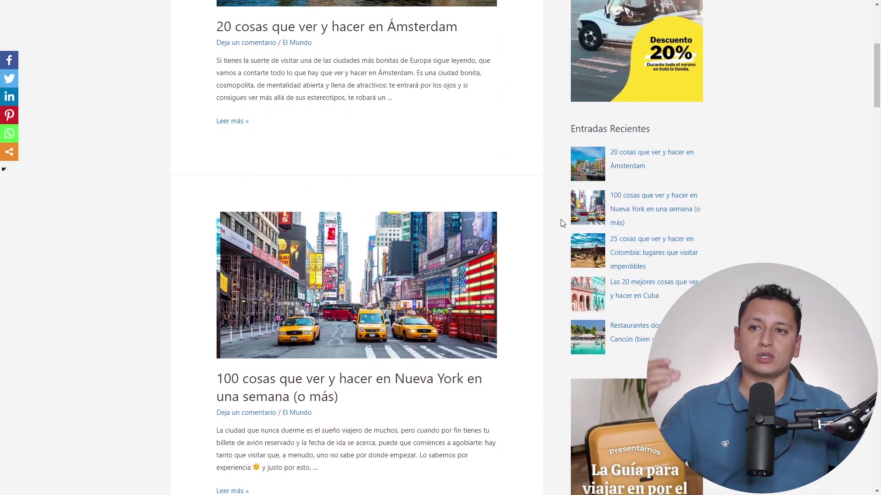
{"action": "scroll", "coordinate": [554, 252], "scroll_direction": "up", "scroll_amount": 3}
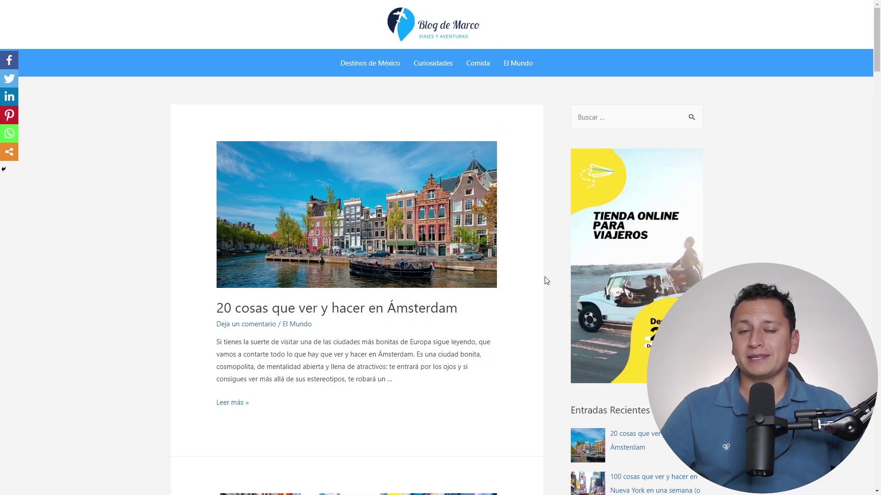
{"action": "scroll", "coordinate": [573, 229], "scroll_direction": "down", "scroll_amount": 2}
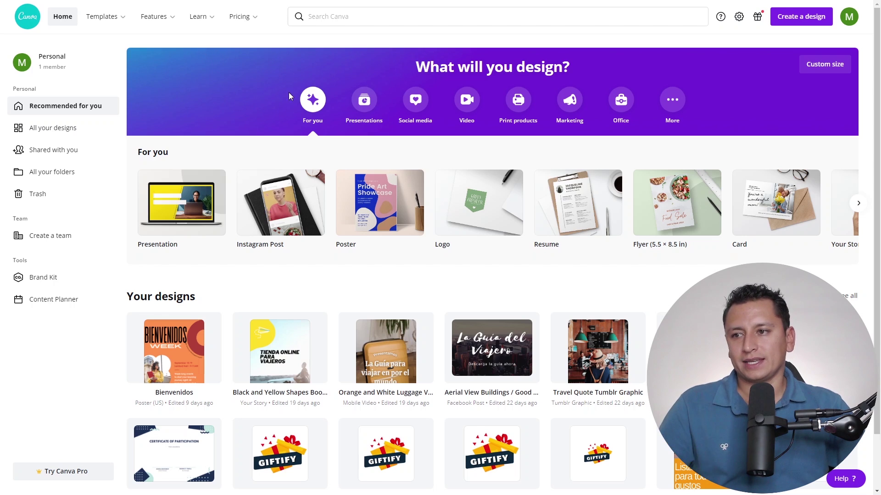
Step: In Canva, open the collection of poster templates from the marketing category
{"action": "mouse_move", "coordinate": [255, 219]}
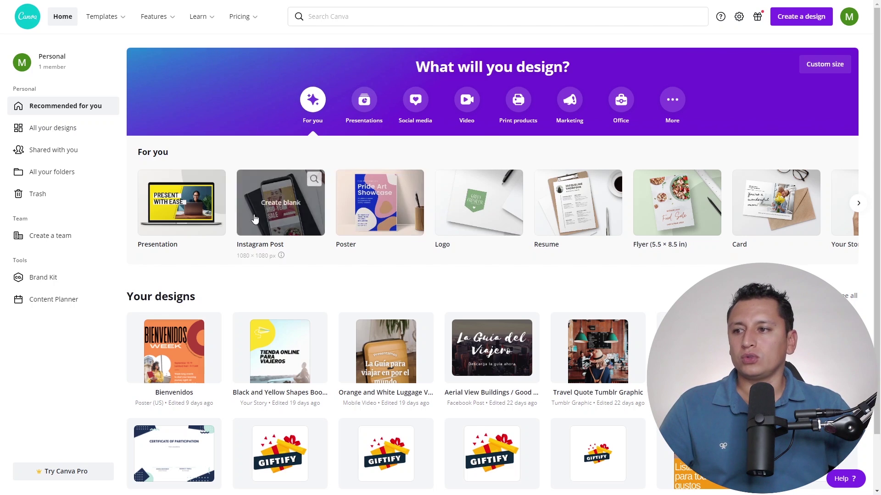
{"action": "mouse_move", "coordinate": [396, 212]}
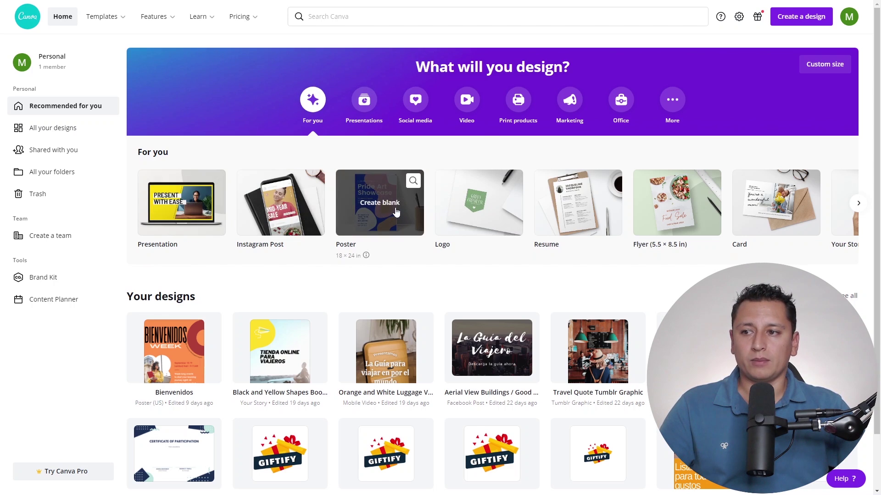
{"action": "mouse_move", "coordinate": [177, 211]}
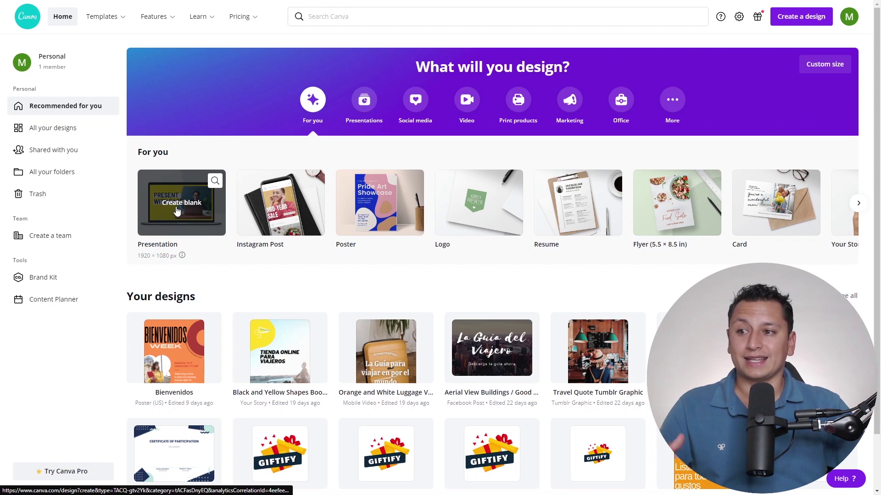
{"action": "mouse_move", "coordinate": [504, 206]}
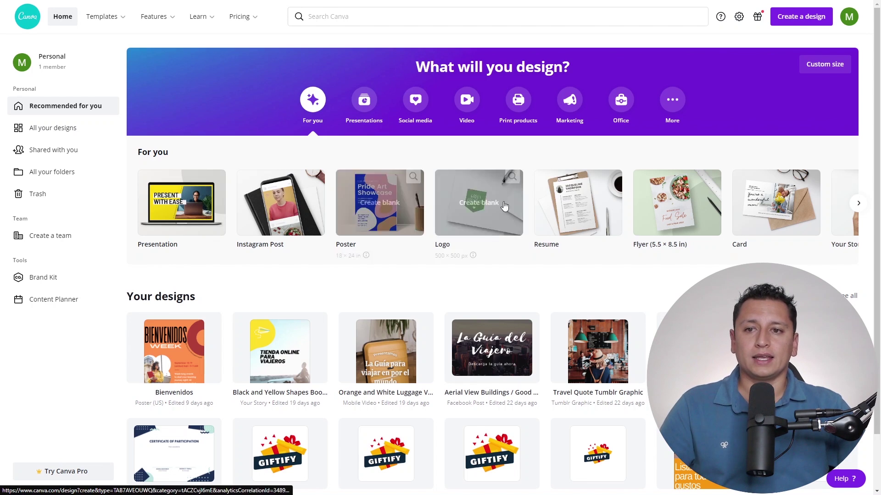
{"action": "mouse_move", "coordinate": [669, 203]}
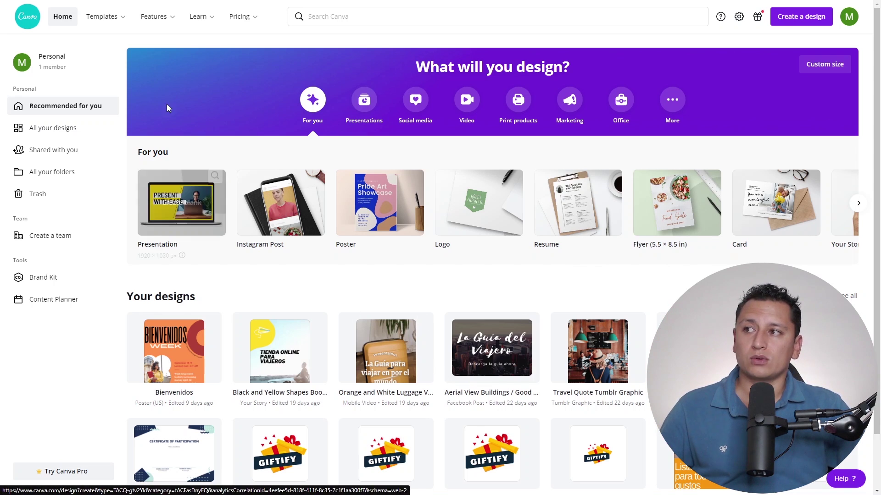
{"action": "mouse_move", "coordinate": [124, 22]}
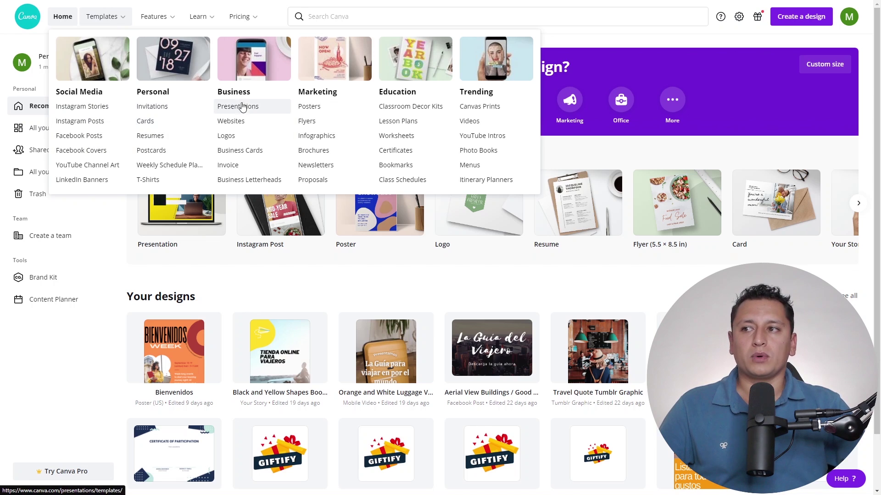
{"action": "left_click", "coordinate": [345, 111]}
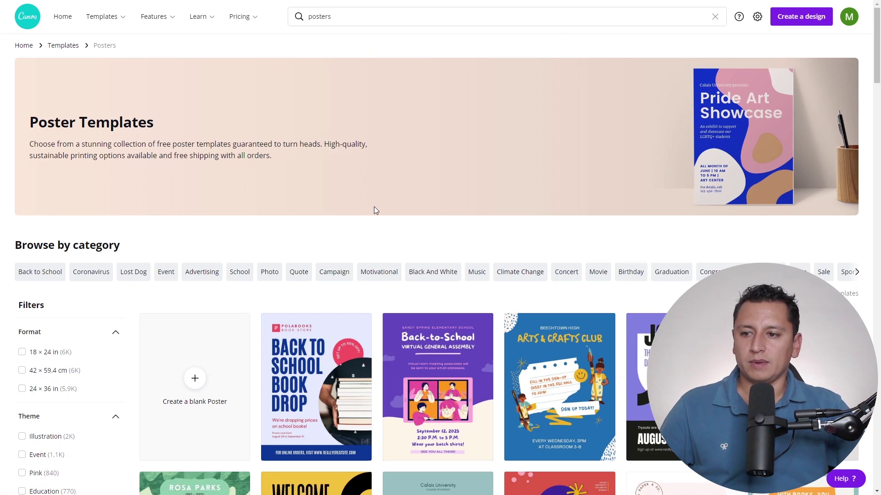
Step: Browse the poster templates and open the "Back to School Book Drop" one for customization
{"action": "scroll", "coordinate": [373, 206], "scroll_direction": "down", "scroll_amount": 5}
{"action": "scroll", "coordinate": [337, 260], "scroll_direction": "down", "scroll_amount": 2}
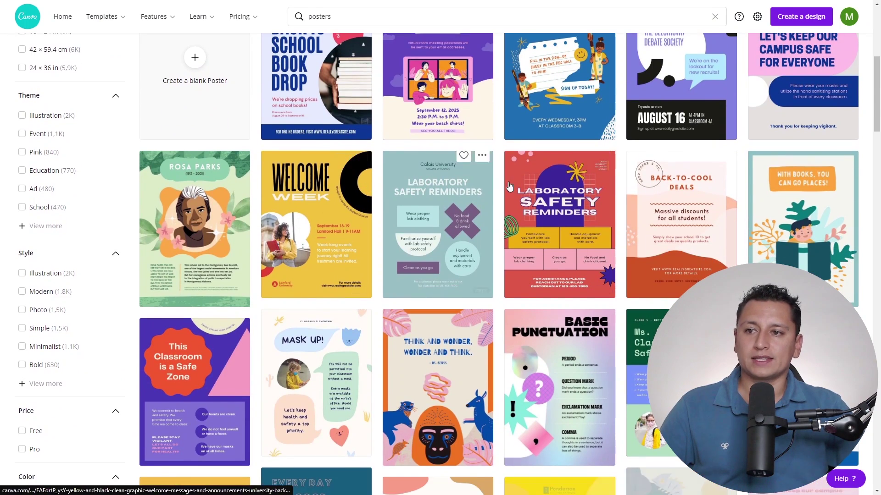
{"action": "scroll", "coordinate": [576, 162], "scroll_direction": "up", "scroll_amount": 2}
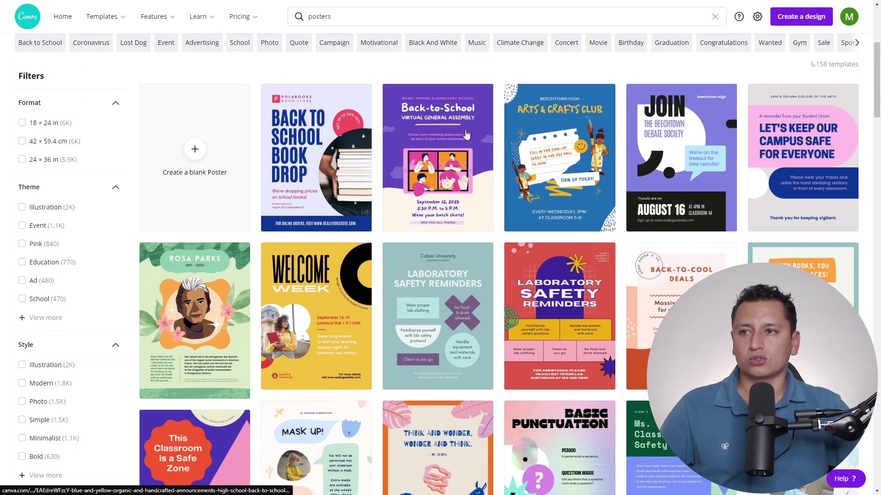
{"action": "left_click", "coordinate": [330, 156]}
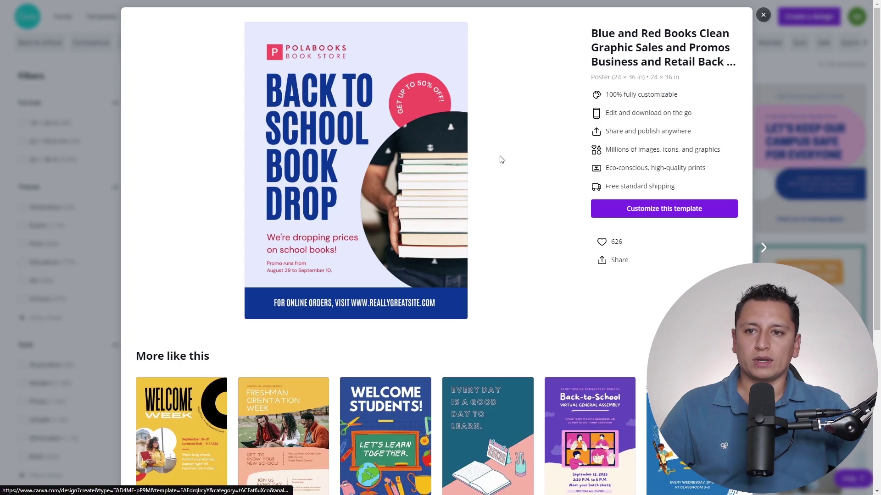
{"action": "left_click", "coordinate": [673, 209]}
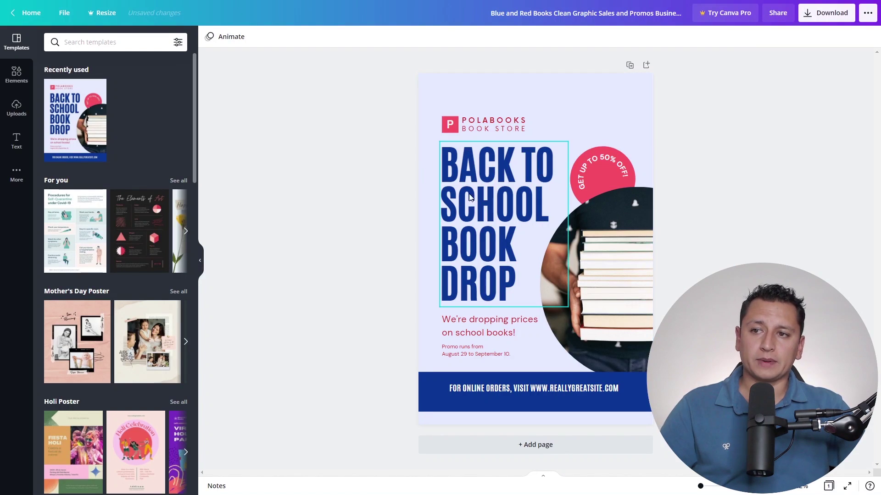
Step: Replace the store name text "POLABOOKS BOOK STORE" above the poster's headline with "BANNER"
{"action": "left_click", "coordinate": [499, 122]}
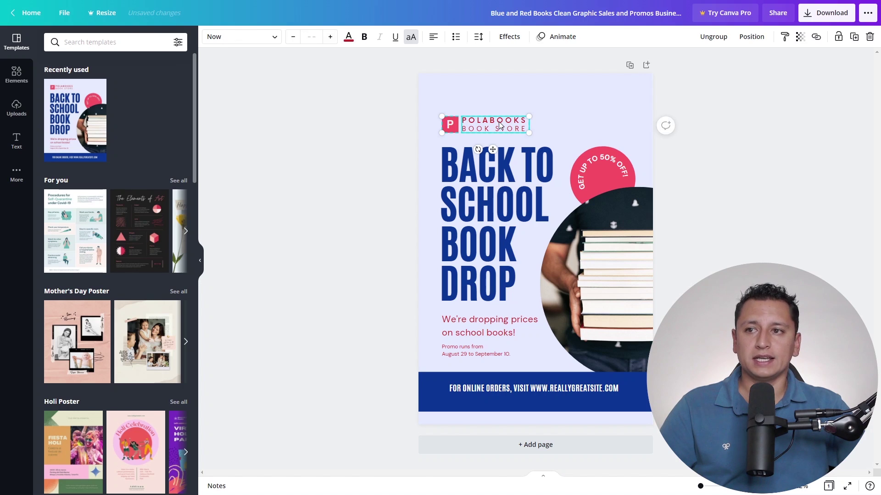
{"action": "double_click", "coordinate": [504, 129]}
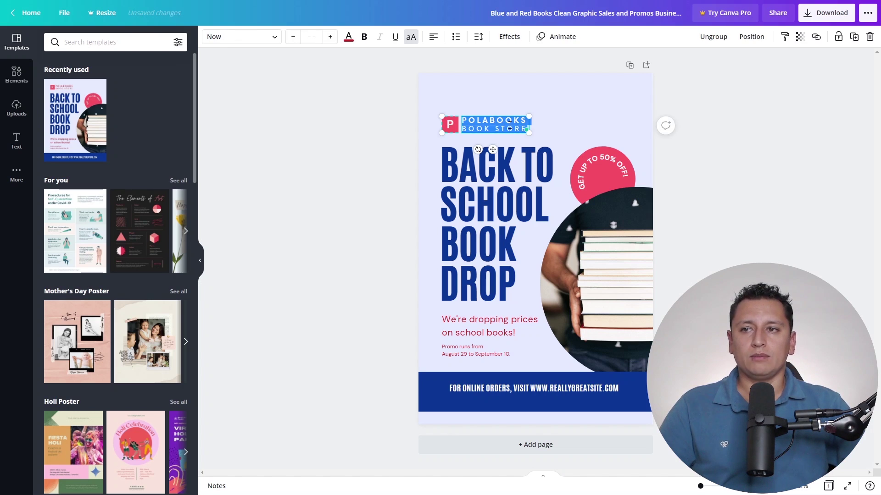
{"action": "type", "text": "BANNER"}
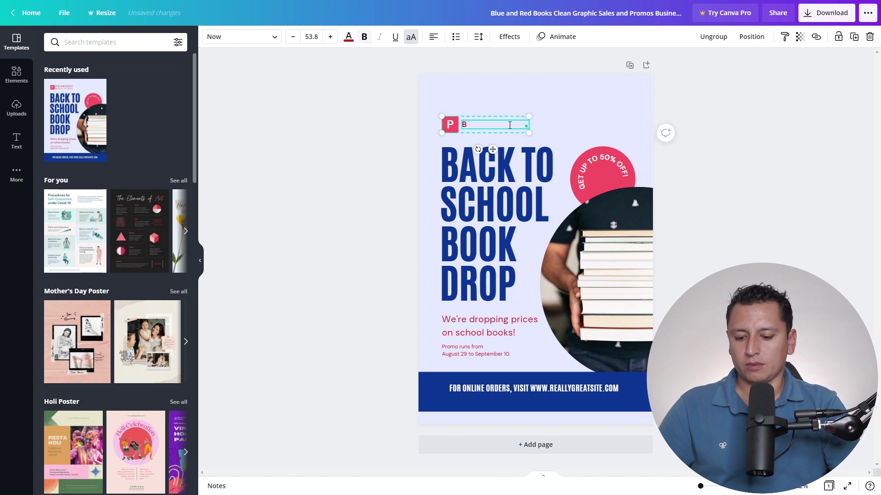
{"action": "left_click", "coordinate": [498, 195]}
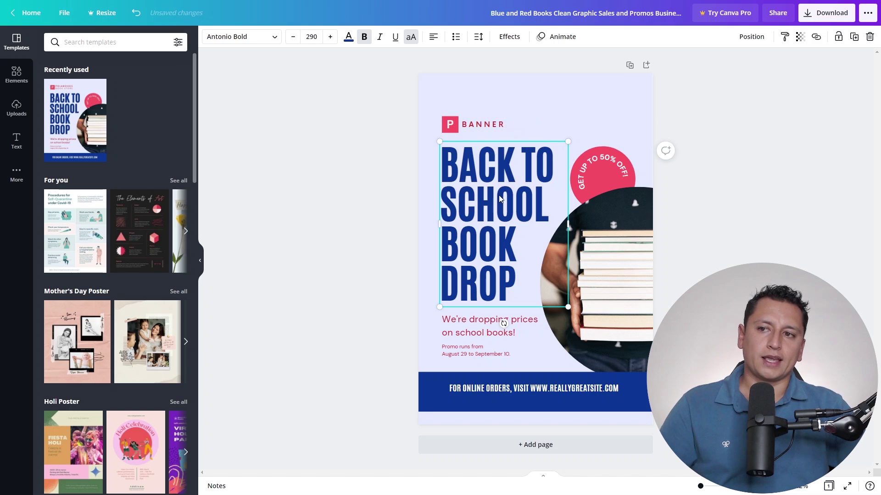
Step: Recolor the circular "Get up to 50% off!" badge beside the headline to purple from the default colors
{"action": "left_click", "coordinate": [643, 215]}
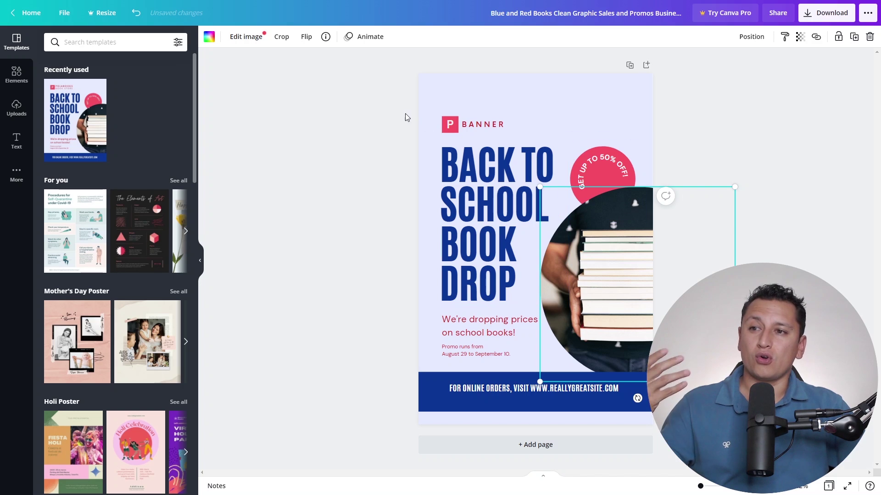
{"action": "left_click", "coordinate": [600, 173]}
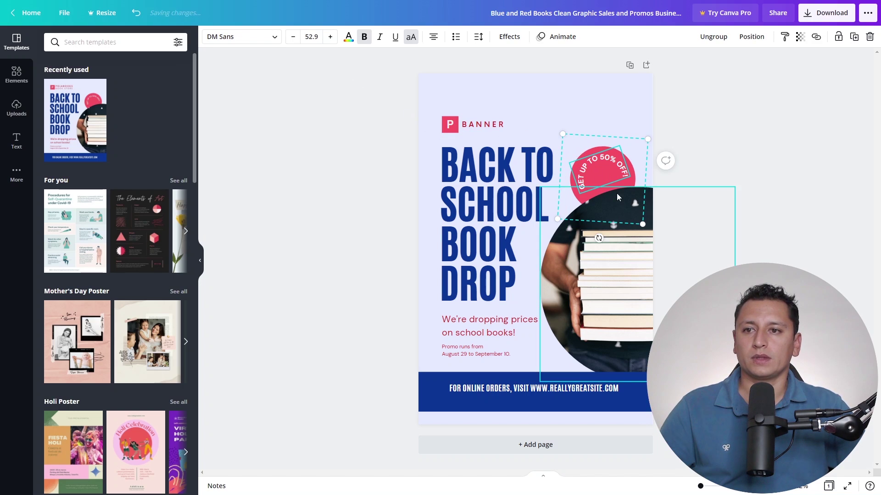
{"action": "left_click", "coordinate": [614, 186]}
{"action": "left_click", "coordinate": [210, 36]}
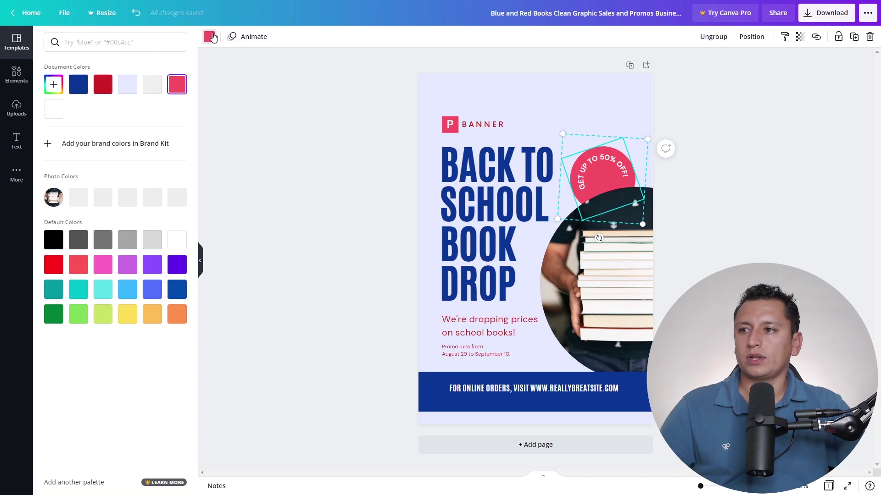
{"action": "left_click", "coordinate": [152, 265]}
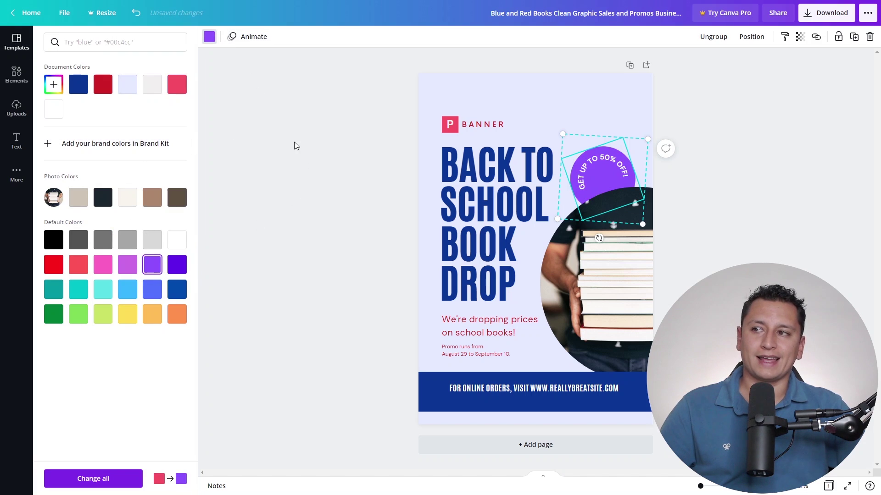
{"action": "key", "text": "Escape"}
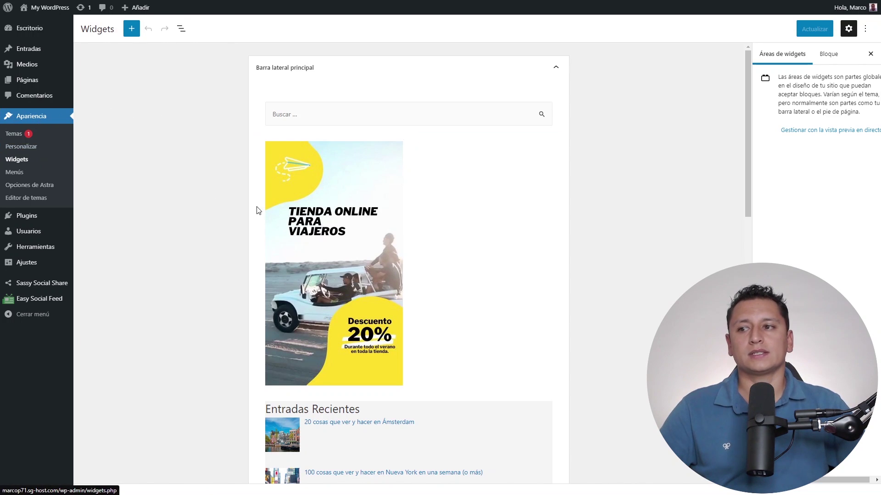
Step: In the WordPress widgets editor, add an empty Image block below the online store banner in the main sidebar
{"action": "left_click", "coordinate": [329, 193]}
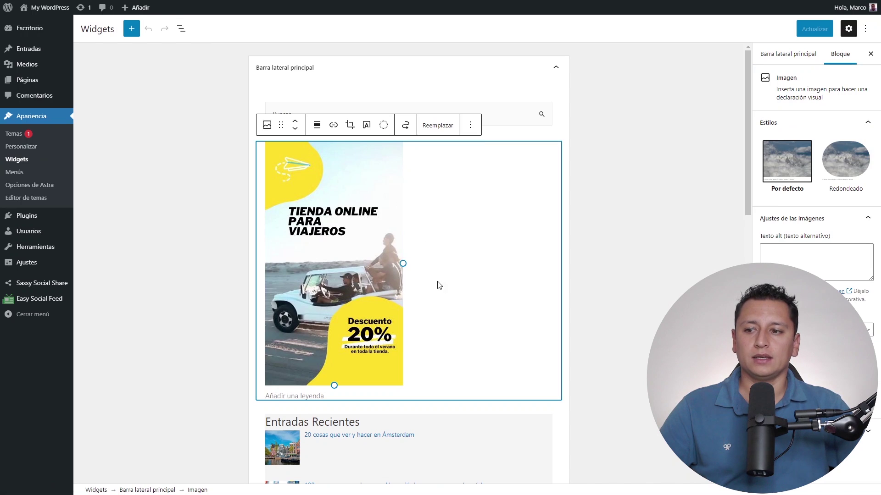
{"action": "scroll", "coordinate": [407, 356], "scroll_direction": "down", "scroll_amount": 1}
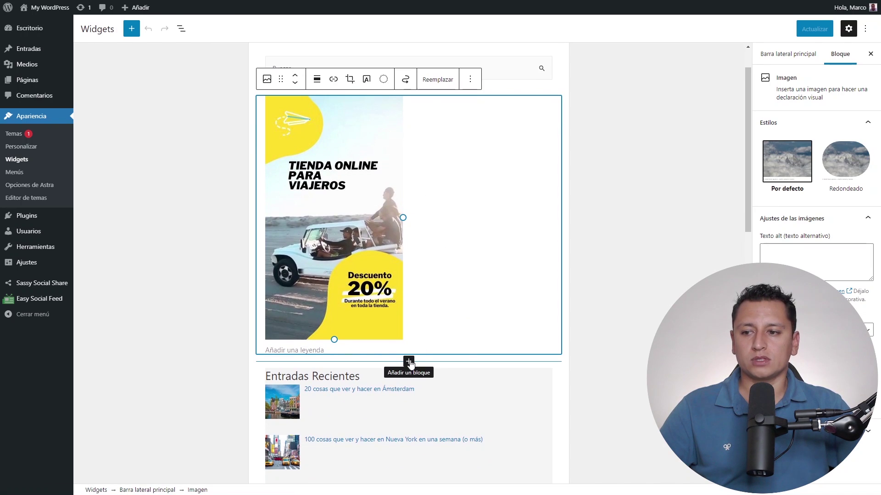
{"action": "left_click", "coordinate": [408, 362]}
{"action": "left_click", "coordinate": [459, 255]}
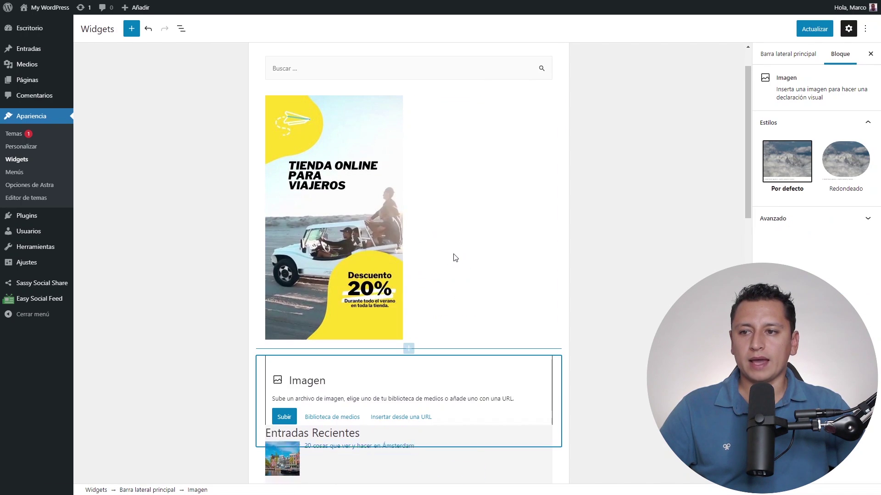
{"action": "scroll", "coordinate": [408, 298], "scroll_direction": "down", "scroll_amount": 2}
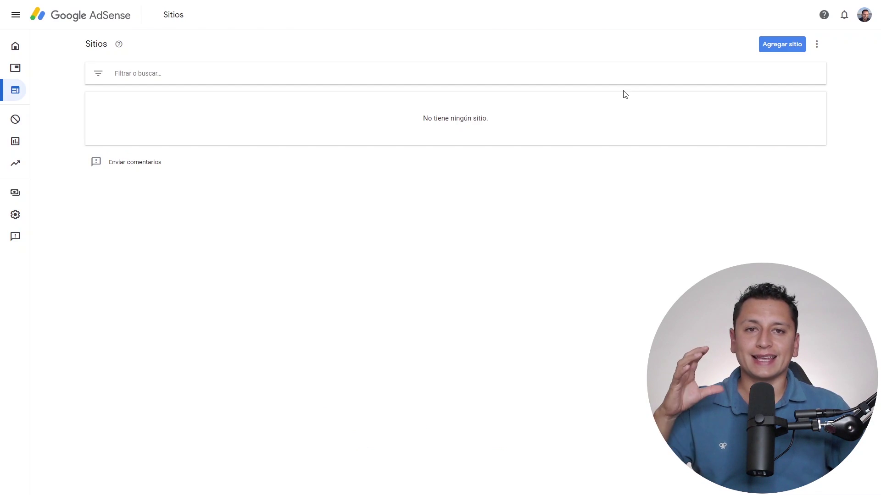
Step: In Google AdSense, add a new site with the URL markethax.com and save it to continue to the site connection stage
{"action": "mouse_move", "coordinate": [8, 100]}
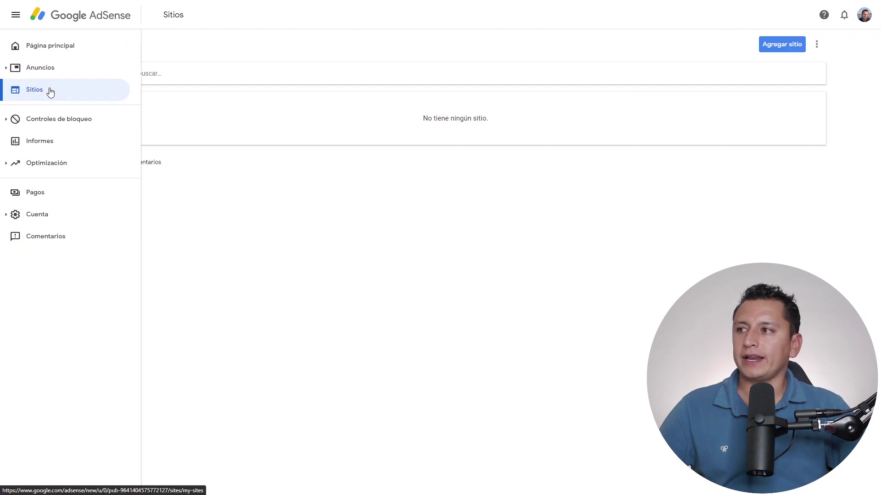
{"action": "left_click", "coordinate": [16, 15]}
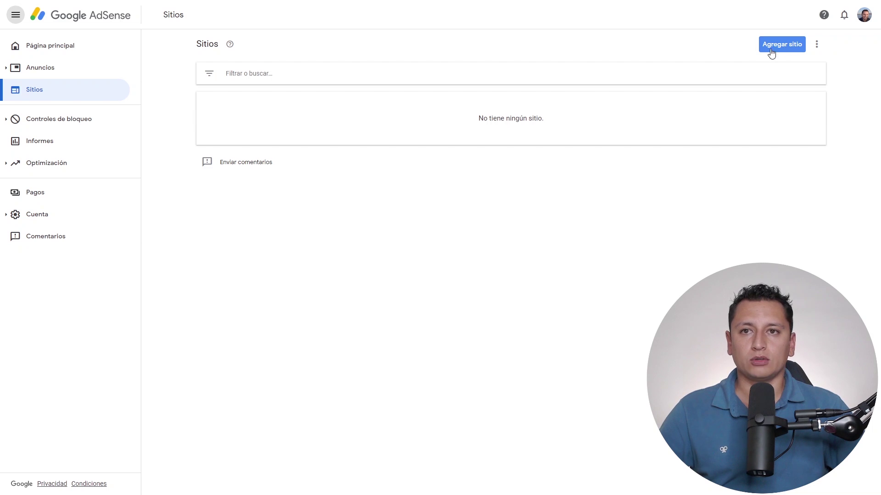
{"action": "left_click", "coordinate": [787, 46]}
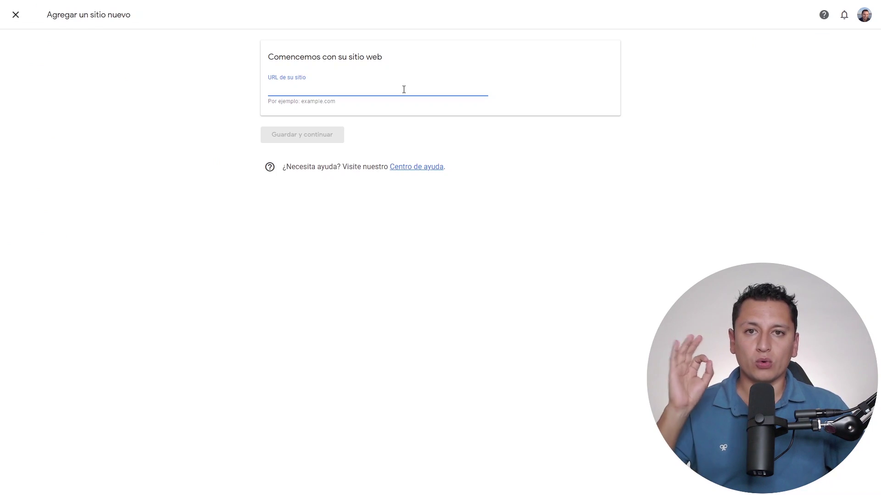
{"action": "type", "text": "marke"}
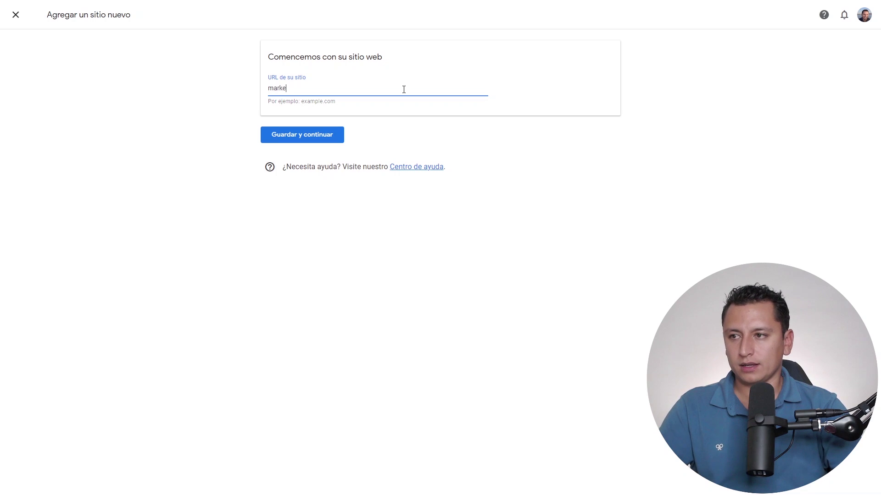
{"action": "type", "text": "thax.com"}
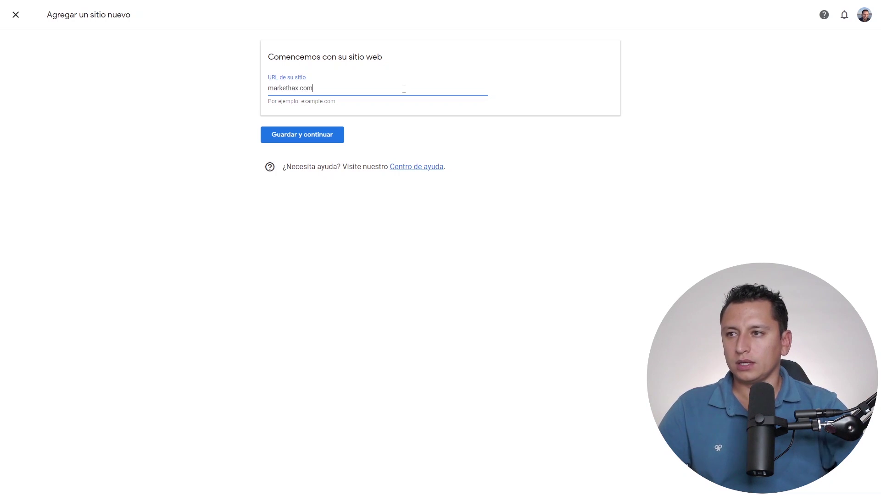
{"action": "left_click", "coordinate": [324, 135]}
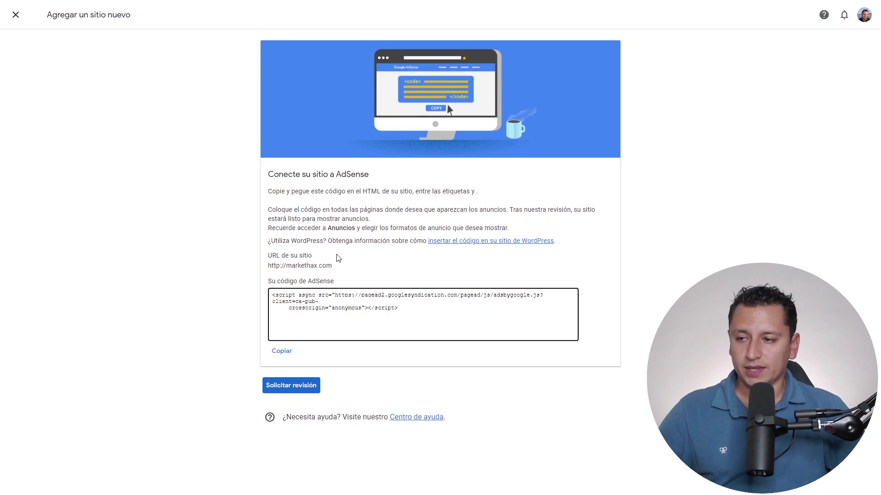
Step: Copy the AdSense connection code for markethax.com
{"action": "left_click_drag", "start_coordinate": [272, 256], "coordinate": [309, 255]}
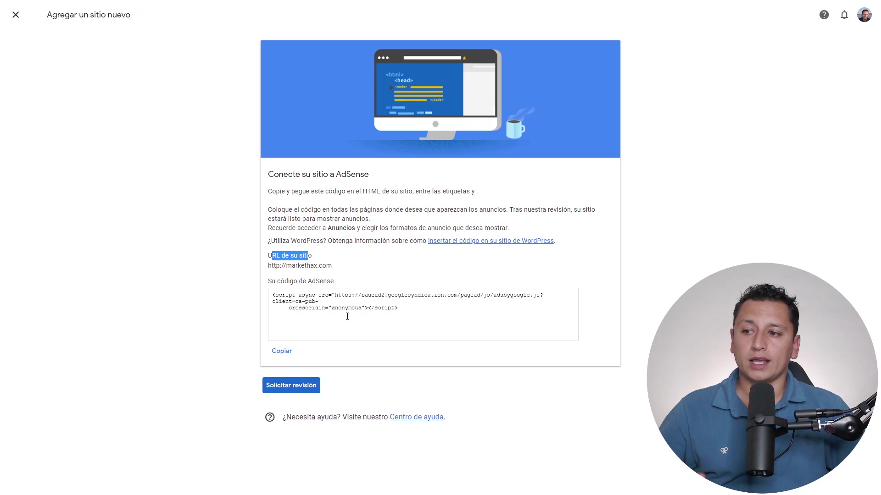
{"action": "left_click", "coordinate": [403, 311]}
{"action": "left_click", "coordinate": [282, 352]}
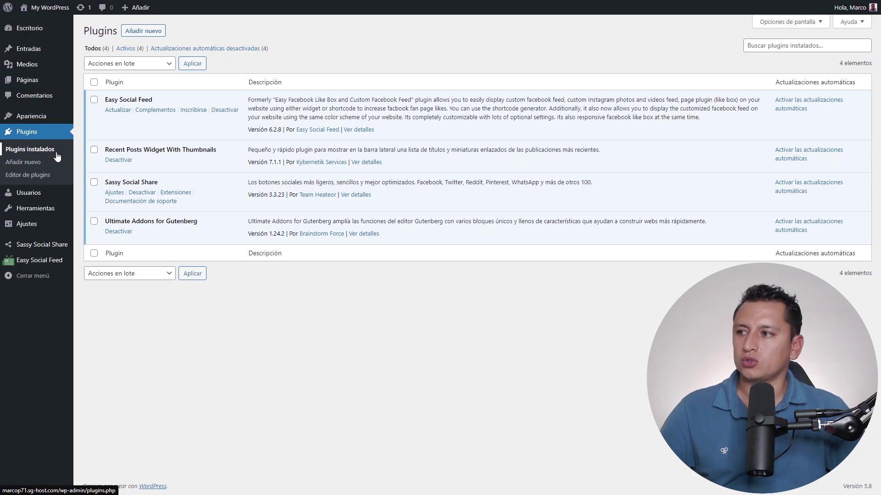
Step: In WordPress, find the Insert Headers and Footers plugin by WPBeginner, install it and activate it
{"action": "left_click", "coordinate": [46, 166]}
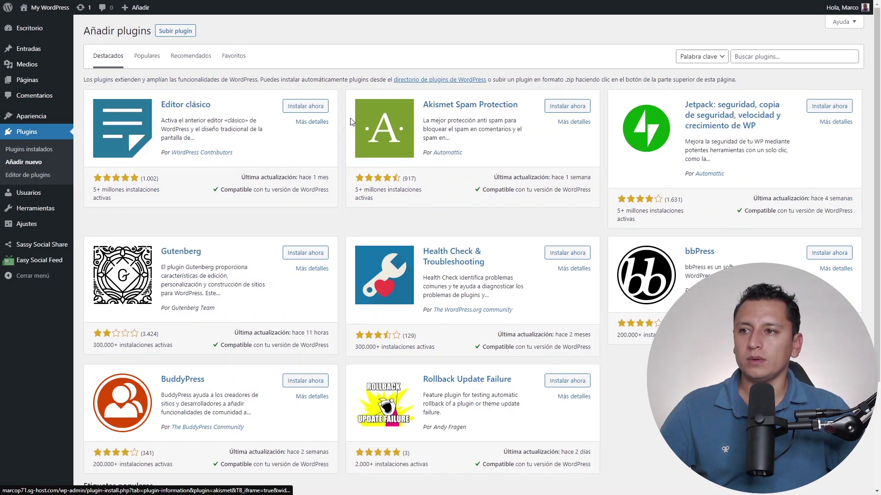
{"action": "left_click", "coordinate": [757, 56]}
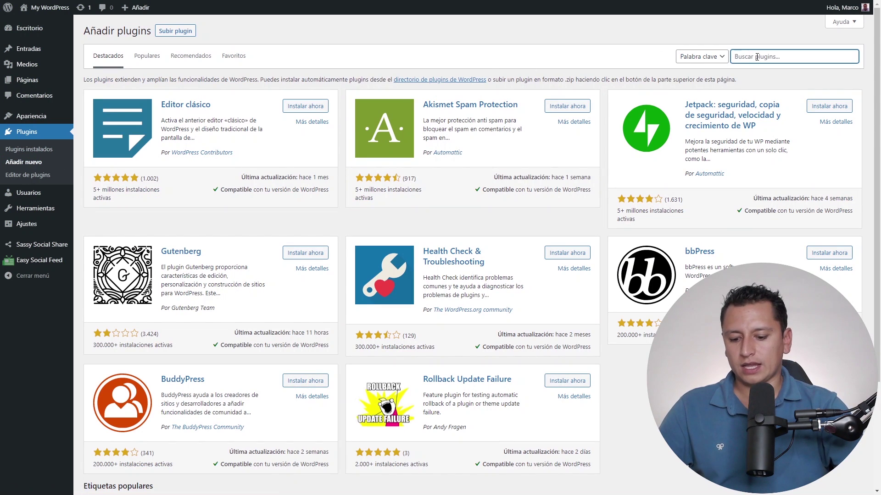
{"action": "type", "text": "insert headers"}
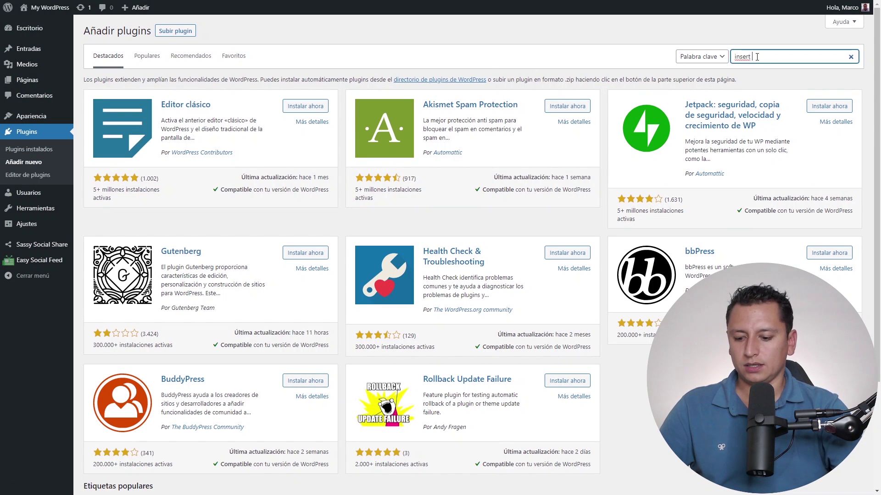
{"action": "type", "text": " and footers"}
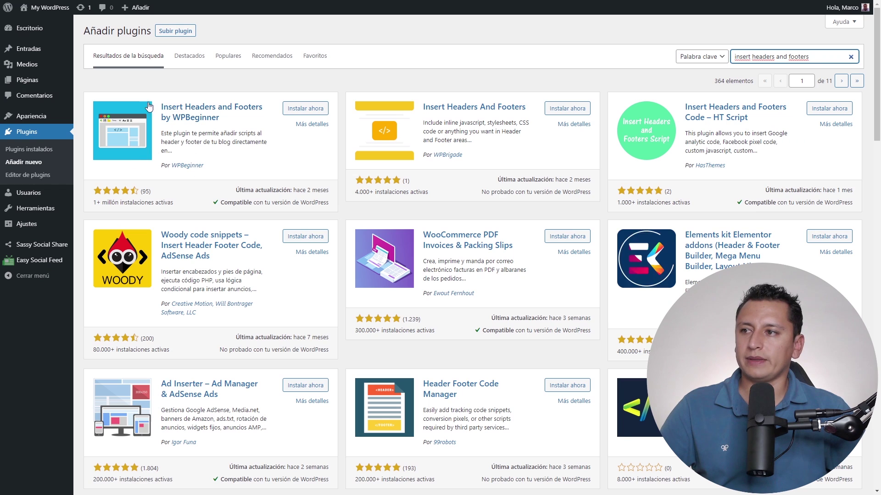
{"action": "left_click", "coordinate": [305, 111]}
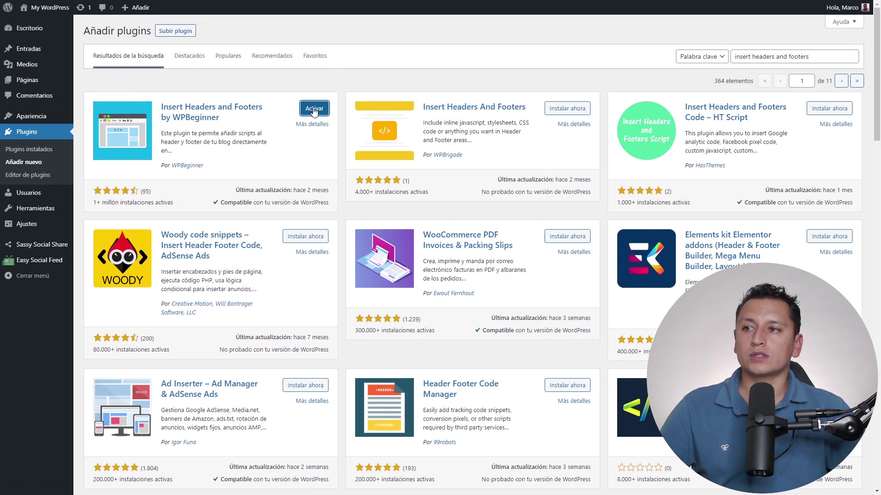
{"action": "left_click", "coordinate": [314, 110]}
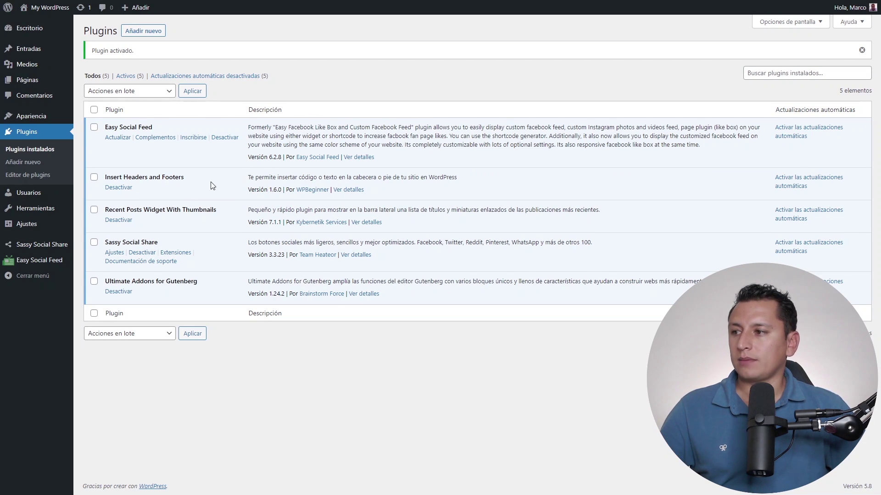
Step: Paste the copied AdSense code into the header scripts of the Insert Headers and Footers settings and save
{"action": "mouse_move", "coordinate": [34, 232]}
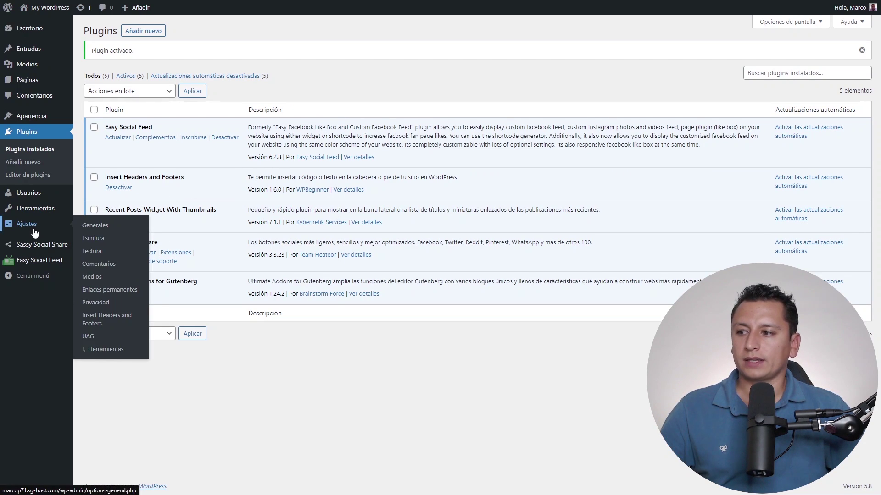
{"action": "left_click", "coordinate": [110, 324]}
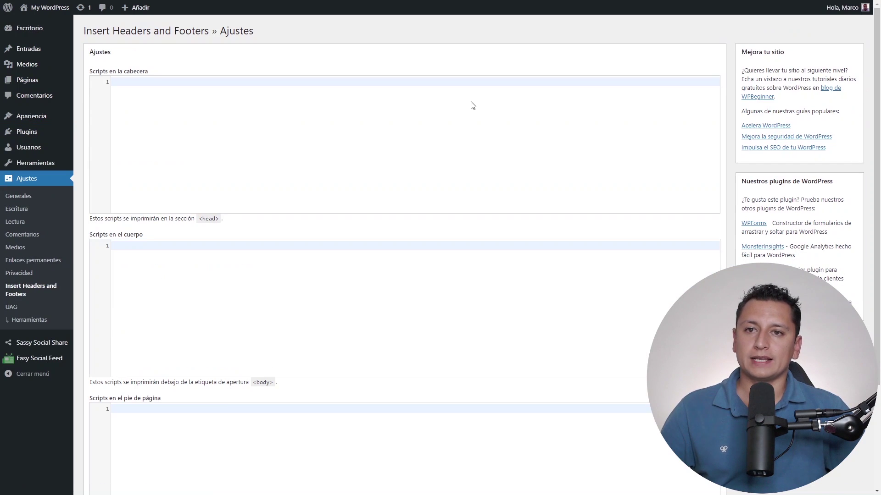
{"action": "scroll", "coordinate": [397, 148], "scroll_direction": "down", "scroll_amount": 3}
{"action": "scroll", "coordinate": [338, 201], "scroll_direction": "up", "scroll_amount": 3}
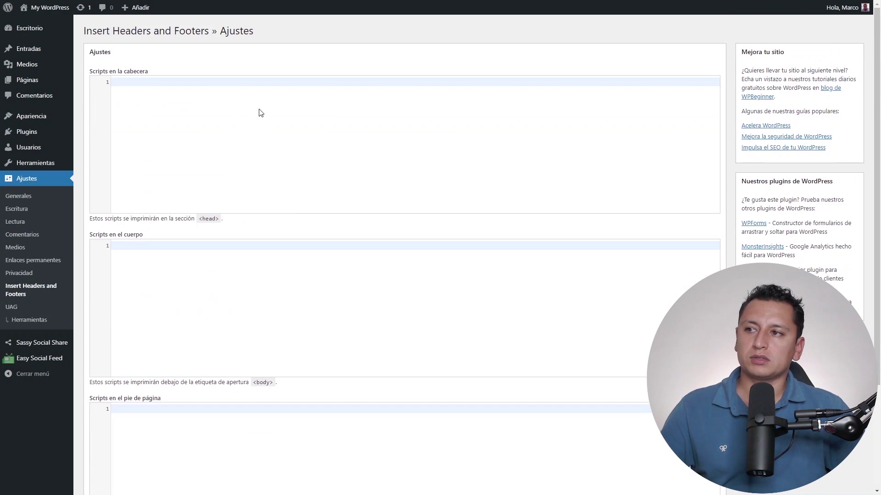
{"action": "right_click", "coordinate": [267, 81]}
{"action": "left_click", "coordinate": [341, 152]}
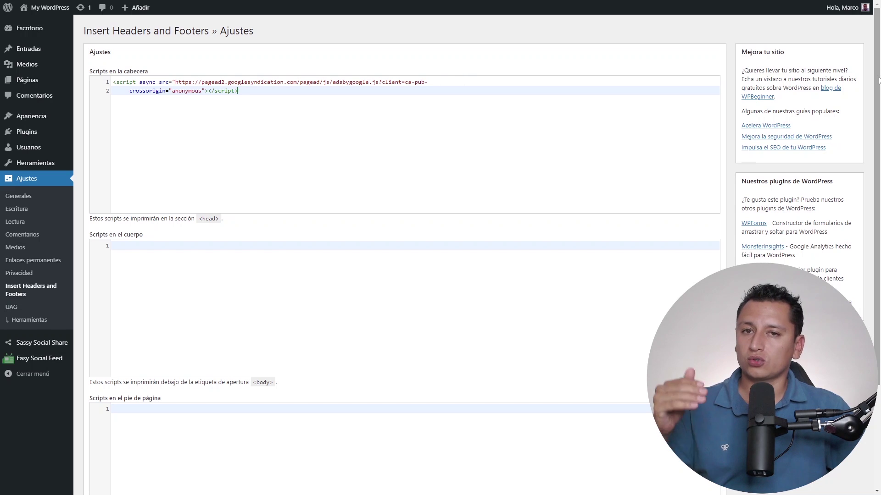
{"action": "scroll", "coordinate": [209, 436], "scroll_direction": "down", "scroll_amount": 3}
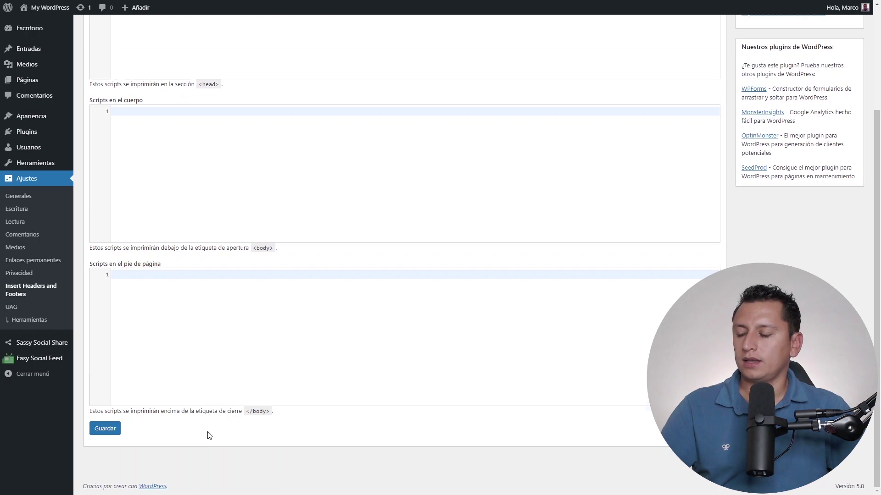
{"action": "left_click", "coordinate": [110, 430]}
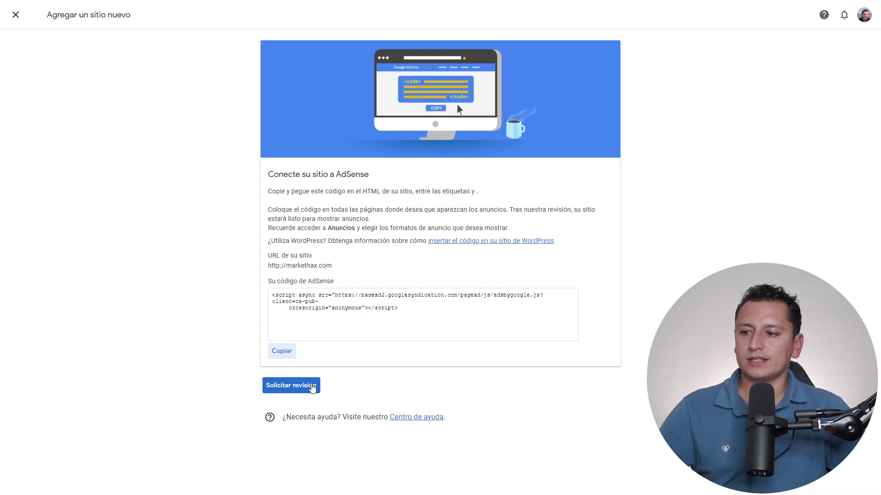
Step: In Google AdSense, request the review of markethax.com and read the notice about the review time
{"action": "left_click", "coordinate": [313, 387]}
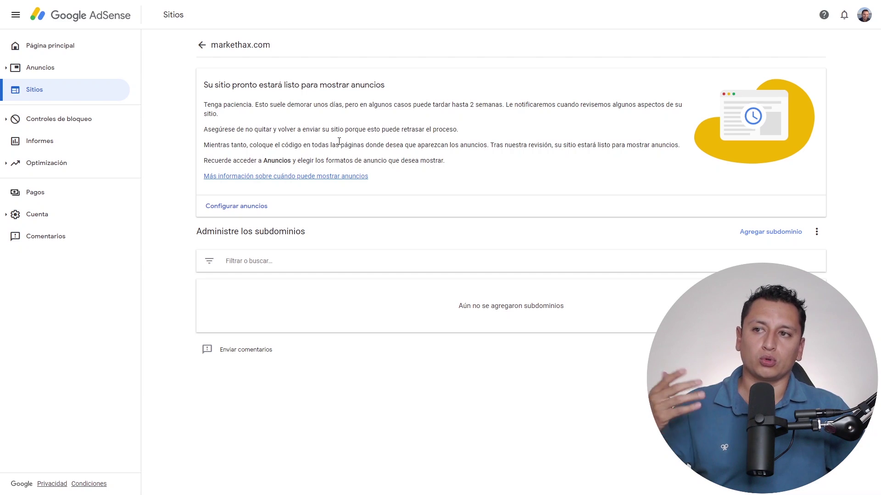
{"action": "left_click_drag", "start_coordinate": [452, 104], "coordinate": [499, 102]}
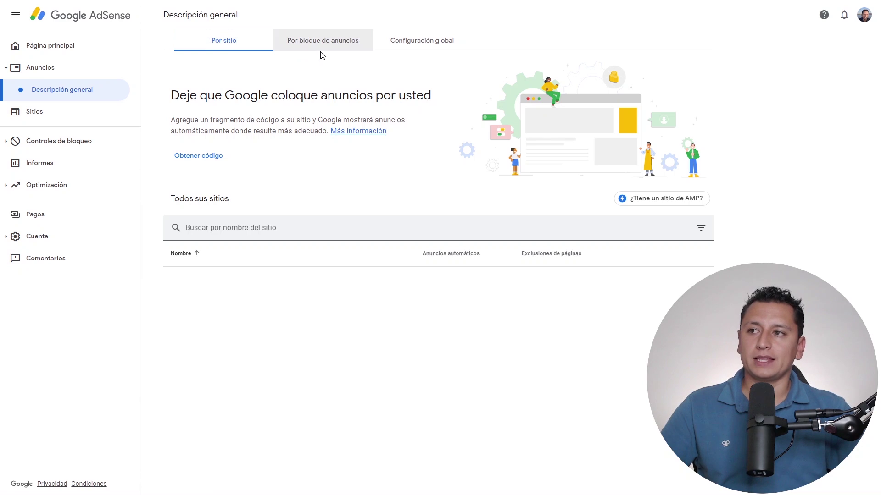
Step: Examine the AdSense ads overview, comparing the options by site, by ad unit and in the global settings
{"action": "left_click", "coordinate": [308, 41]}
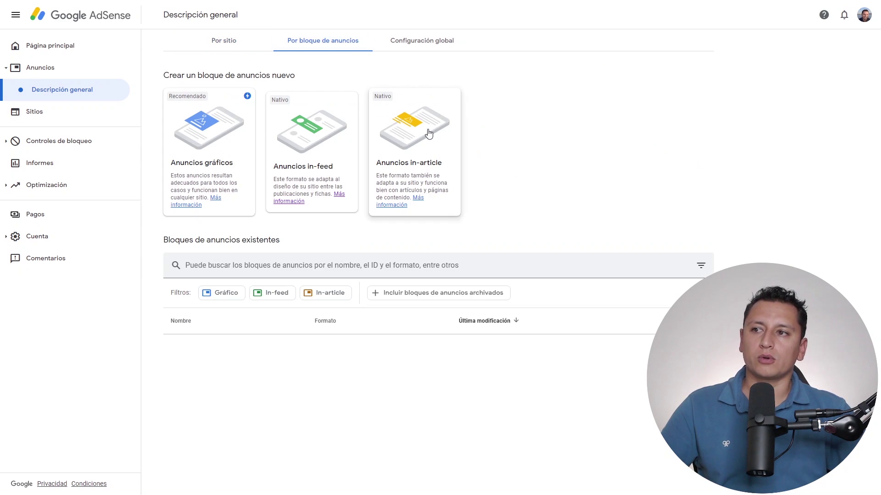
{"action": "left_click", "coordinate": [422, 44]}
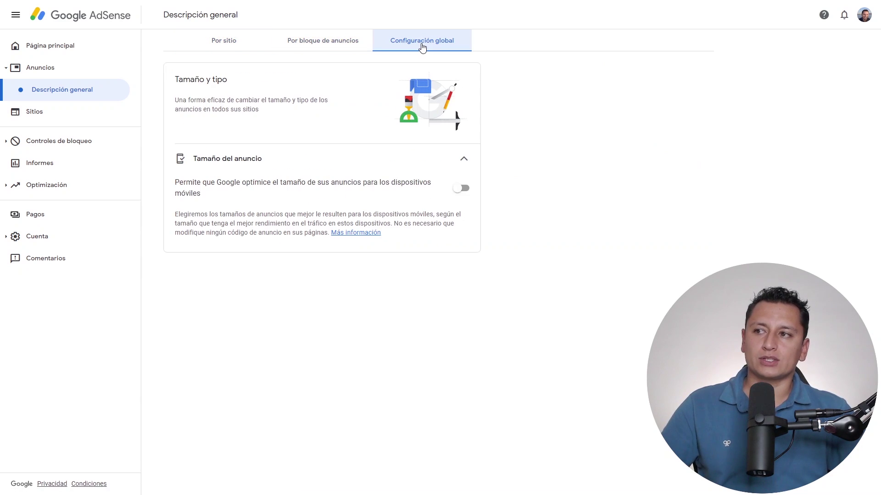
{"action": "left_click", "coordinate": [300, 42]}
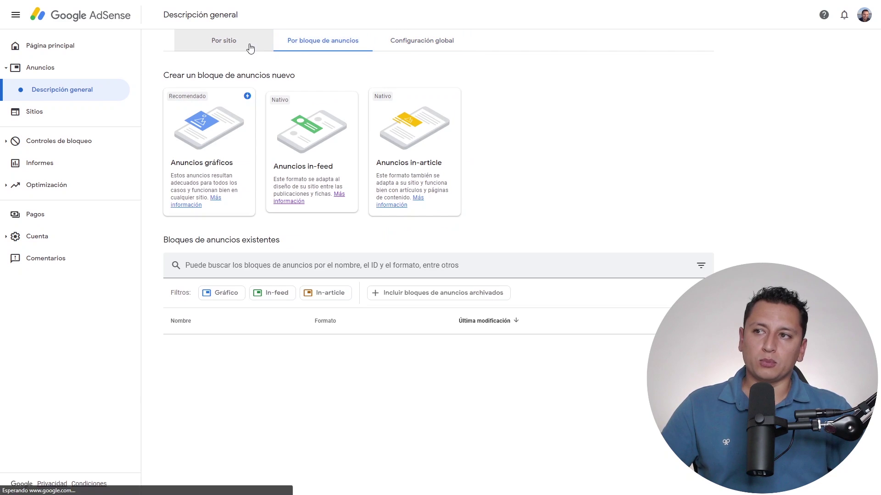
{"action": "left_click", "coordinate": [220, 44]}
{"action": "left_click", "coordinate": [284, 46]}
{"action": "left_click", "coordinate": [269, 42]}
{"action": "left_click", "coordinate": [277, 42]}
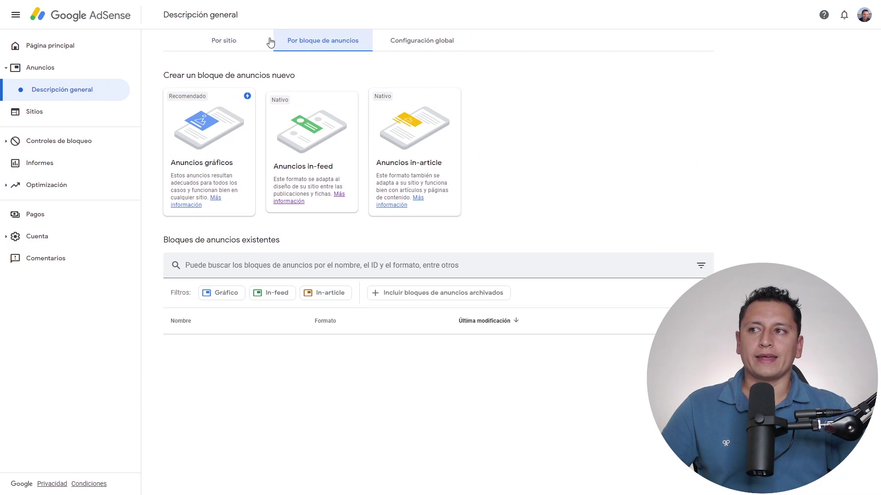
{"action": "left_click", "coordinate": [236, 41]}
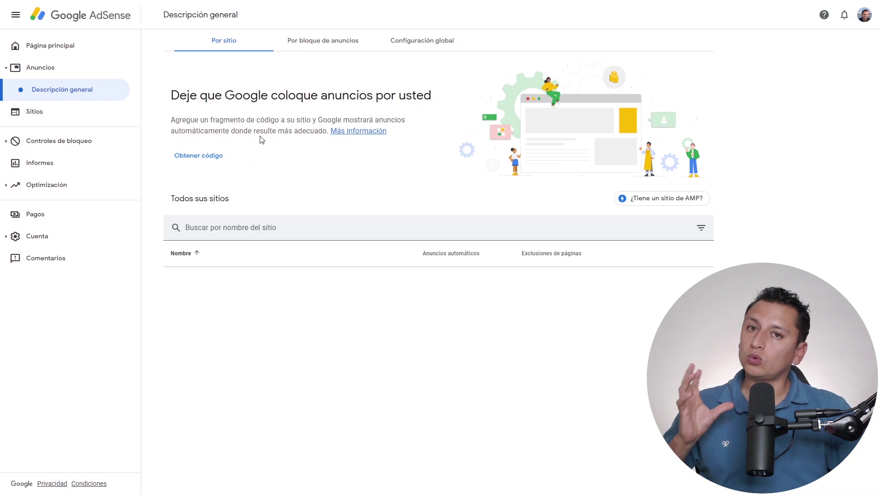
Step: Look through the ad unit types, examining the sample previews of the in-article and display ad formats
{"action": "left_click", "coordinate": [318, 41]}
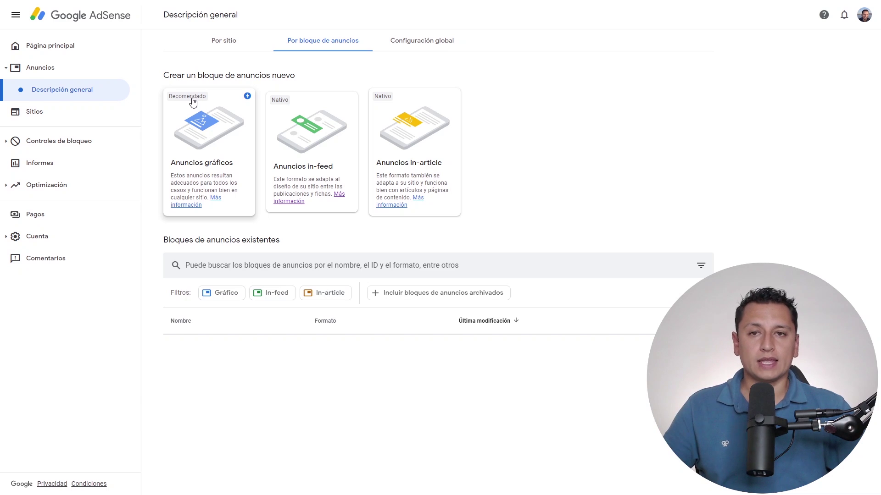
{"action": "left_click", "coordinate": [393, 140]}
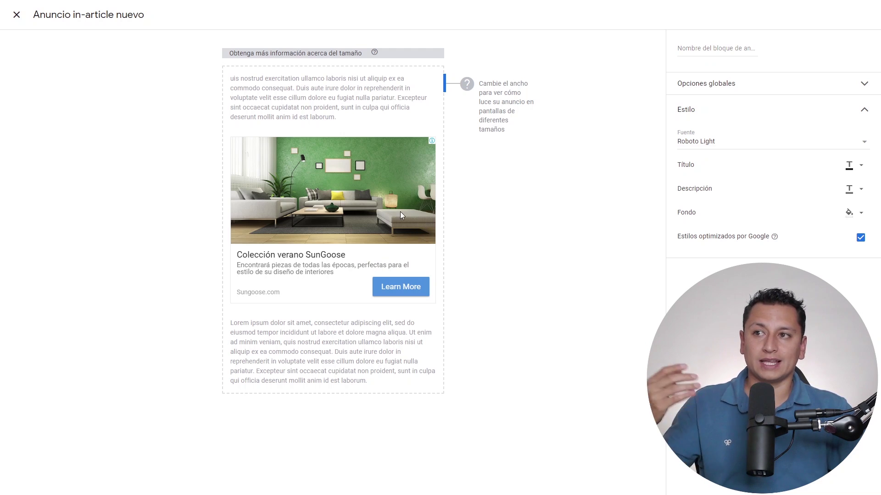
{"action": "left_click", "coordinate": [16, 15]}
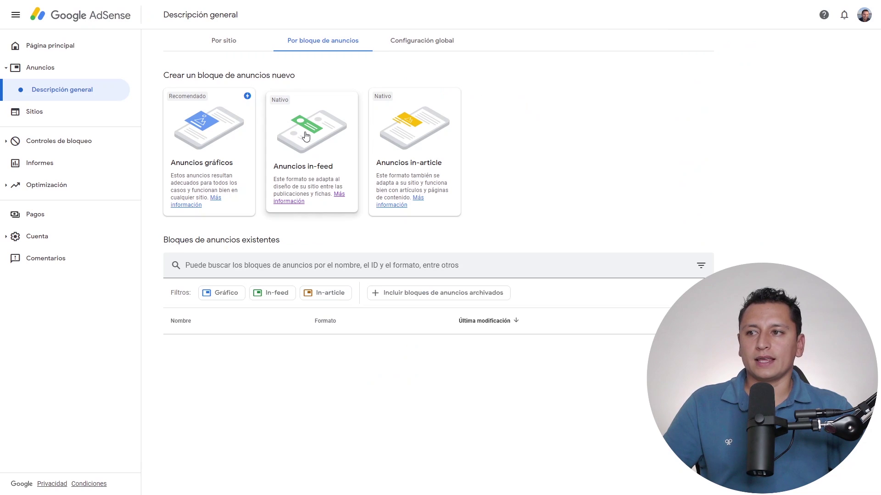
{"action": "left_click", "coordinate": [333, 145]}
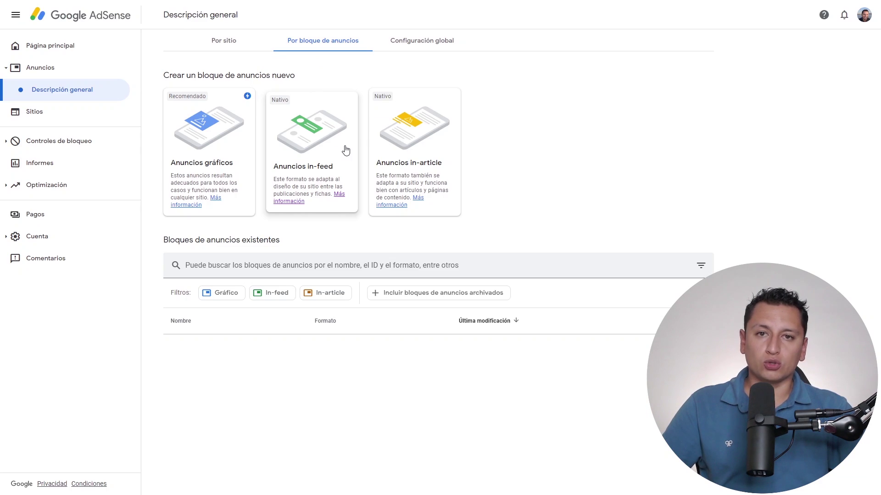
{"action": "left_click", "coordinate": [208, 132]}
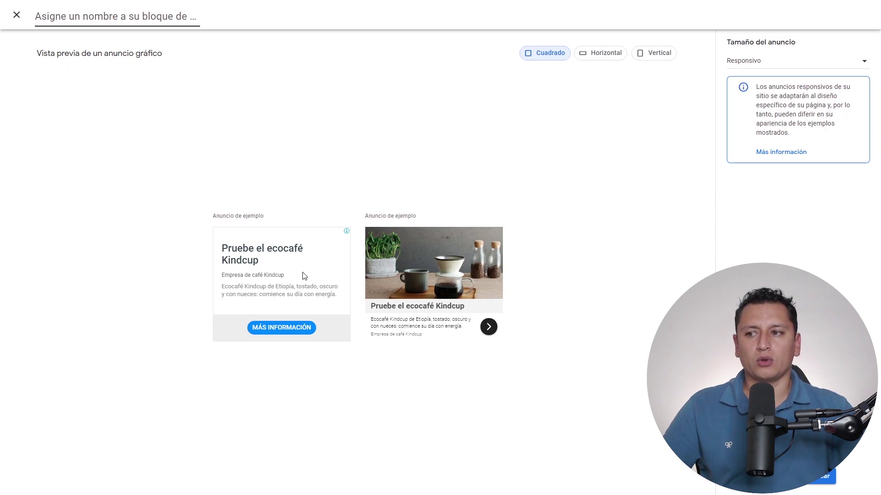
{"action": "left_click", "coordinate": [16, 15]}
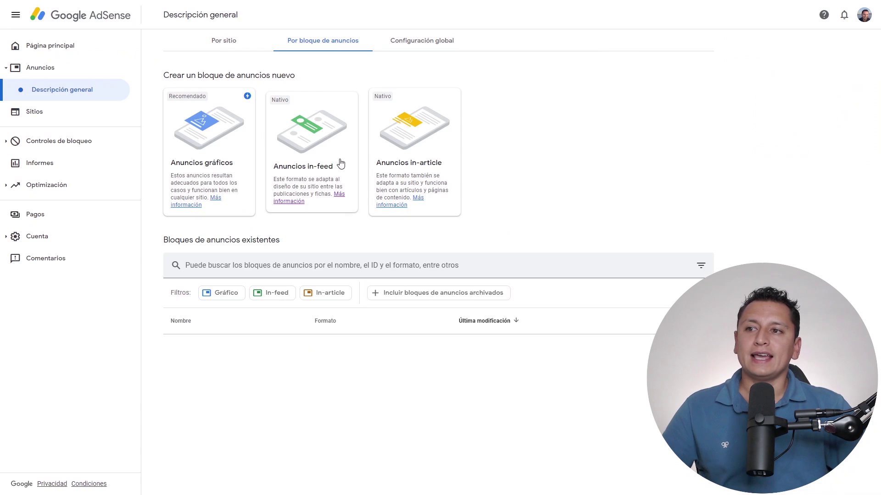
{"action": "left_click", "coordinate": [433, 165]}
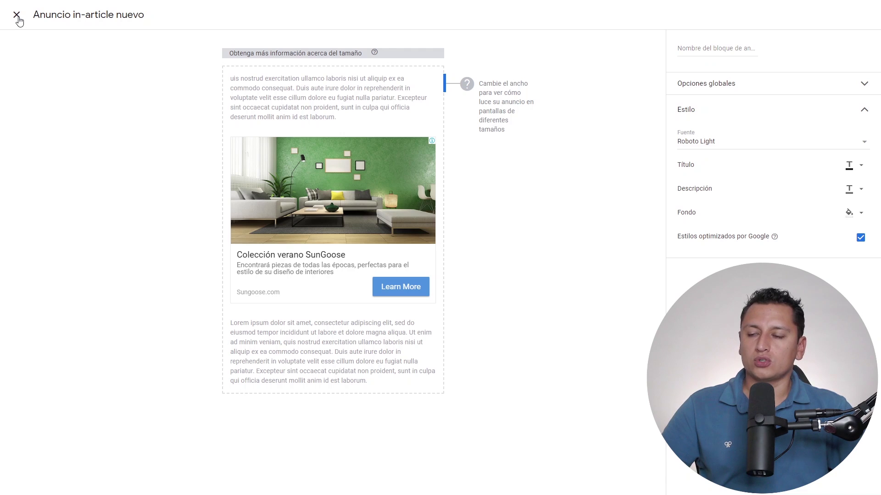
{"action": "left_click", "coordinate": [17, 15]}
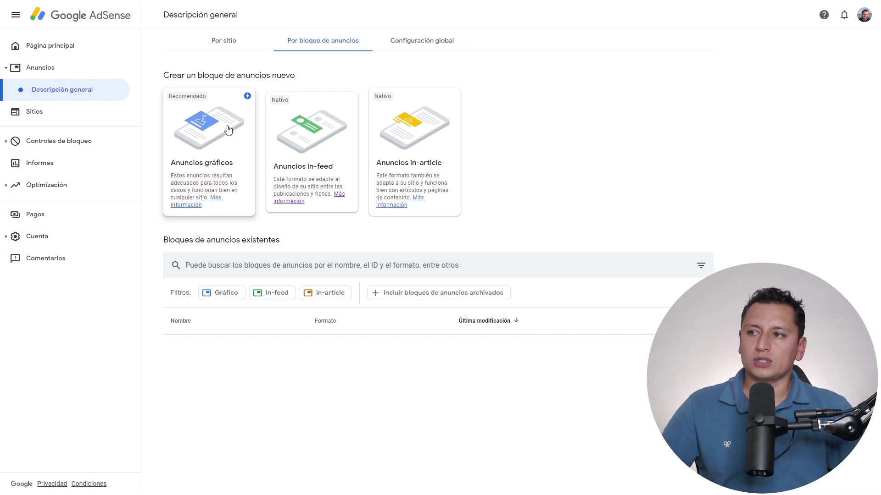
Step: Start a new display ad unit and name it "Bloque Barra Lateral"
{"action": "left_click", "coordinate": [215, 143]}
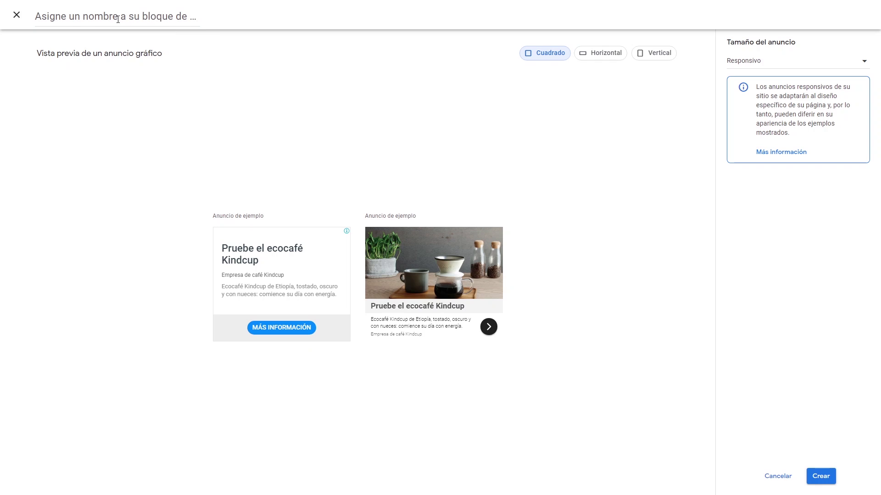
{"action": "left_click", "coordinate": [115, 19]}
{"action": "type", "text": "Bloque"}
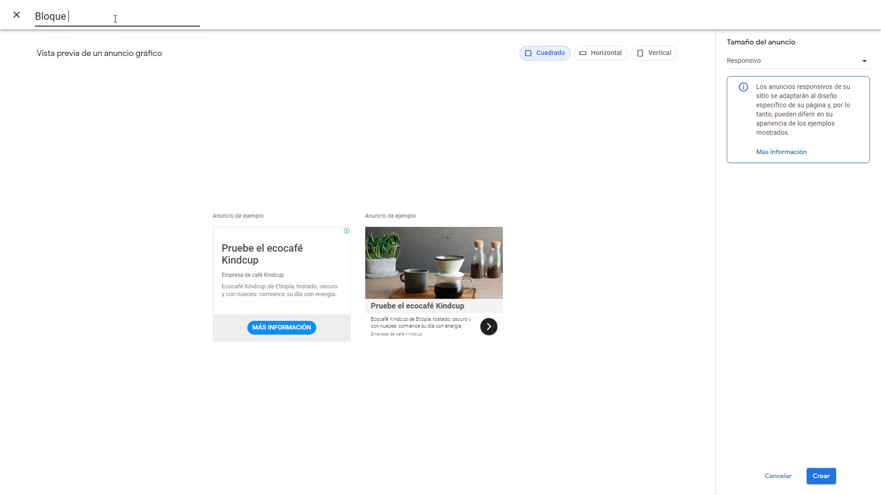
{"action": "type", "text": " Barra Lateral"}
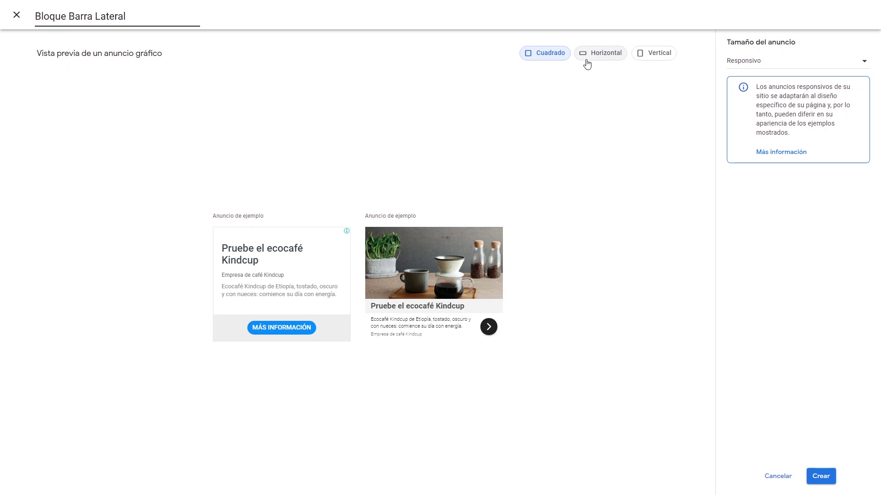
Step: Preview the sample display ads in the horizontal and vertical shapes, and return to the square preview
{"action": "left_click", "coordinate": [602, 54]}
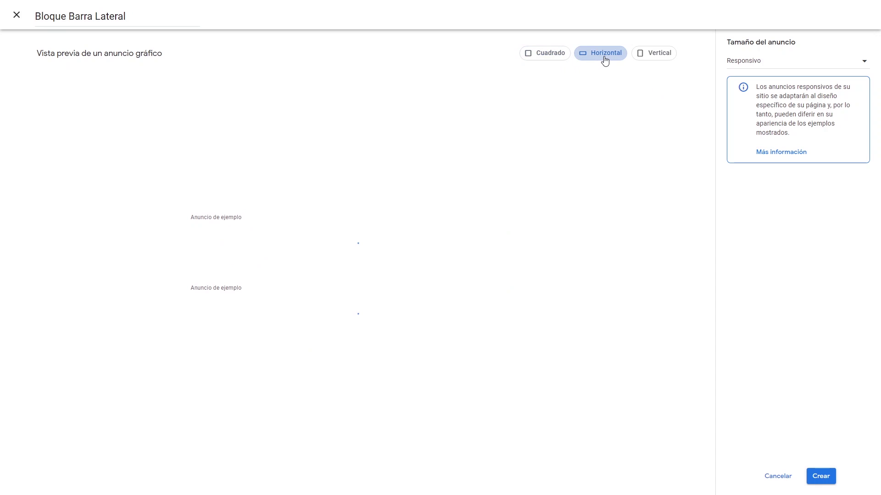
{"action": "left_click", "coordinate": [642, 57]}
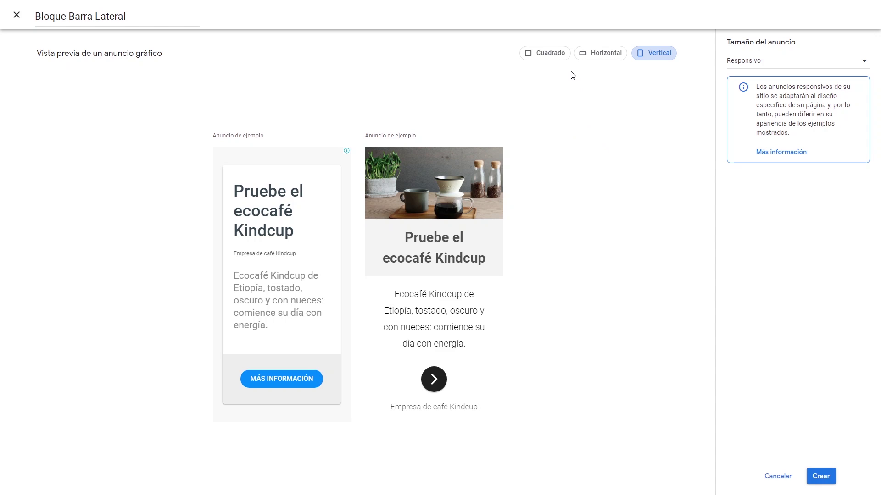
{"action": "left_click", "coordinate": [544, 54]}
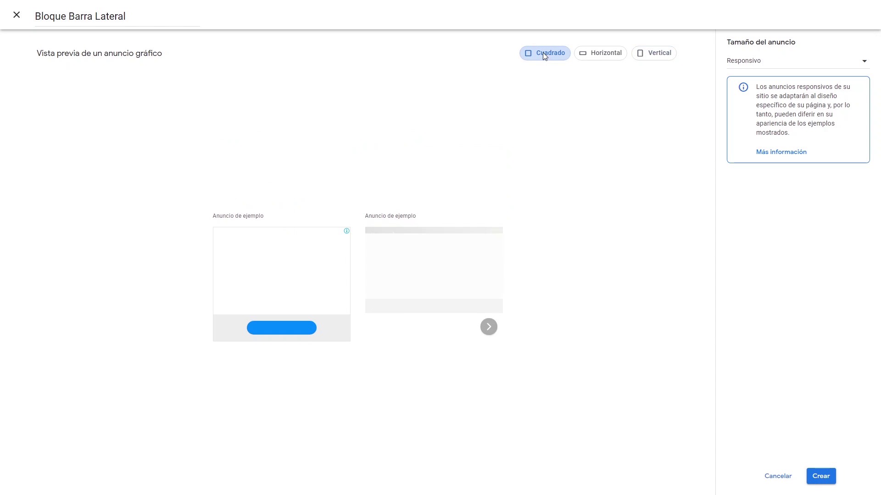
Step: Compare the sample ads once more in the Horizontal, Vertical and Cuadrado shapes
{"action": "left_click", "coordinate": [607, 60]}
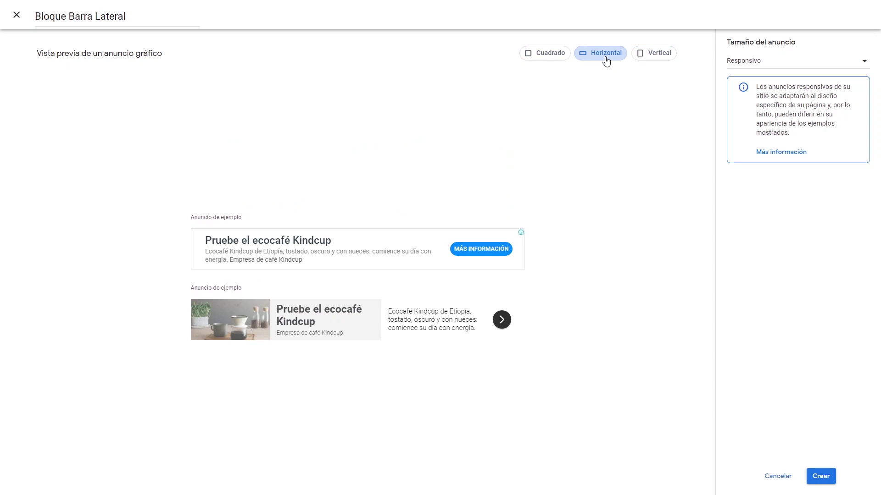
{"action": "left_click", "coordinate": [665, 54]}
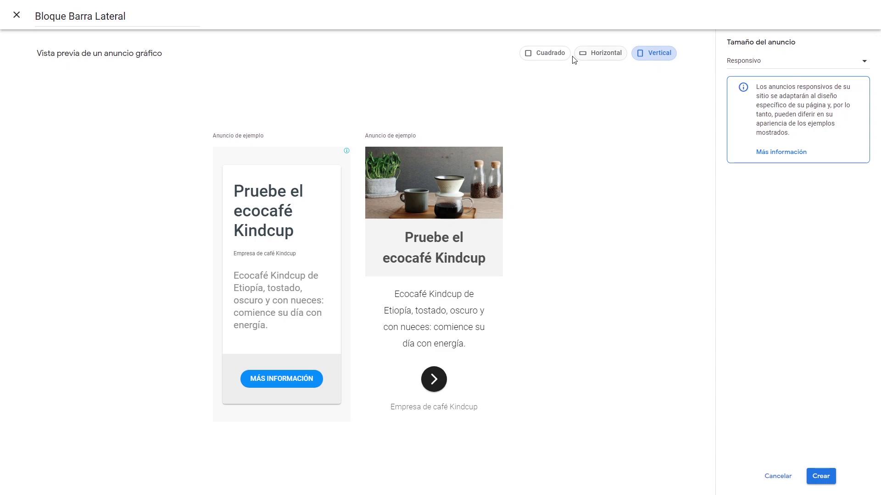
{"action": "left_click", "coordinate": [552, 54]}
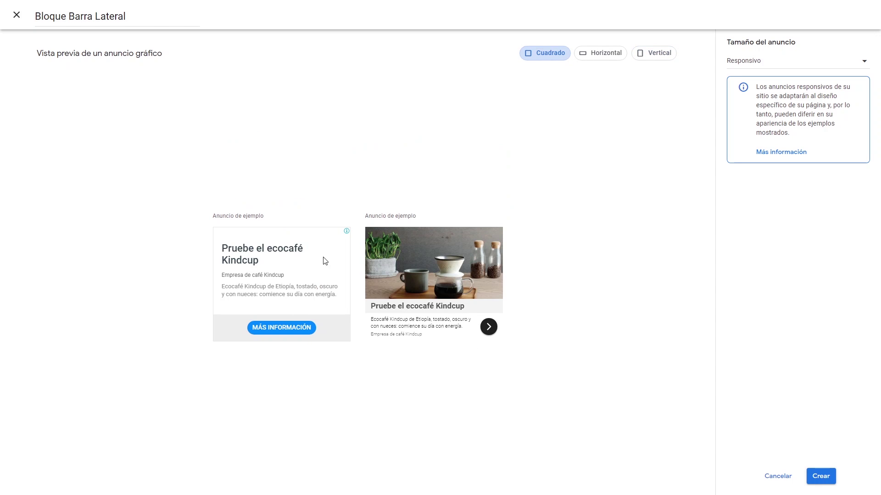
Step: Check the ad size options, keep Responsivo, and create the display ad unit
{"action": "left_click", "coordinate": [792, 63]}
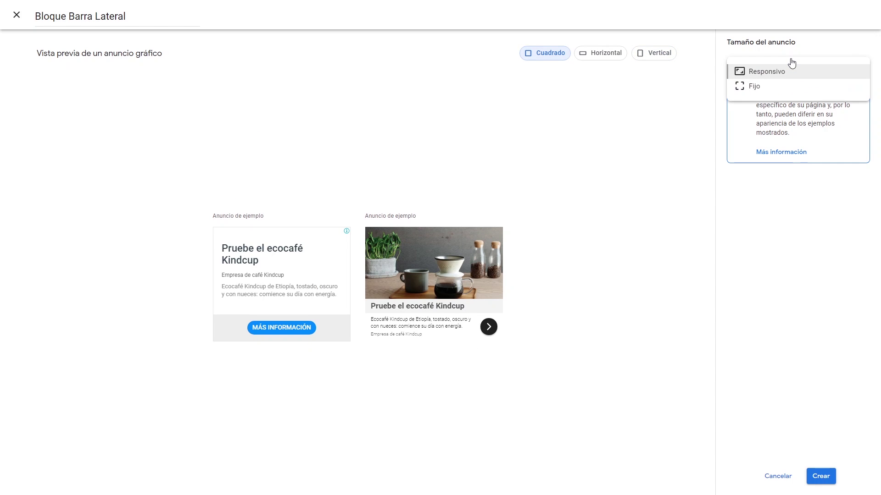
{"action": "left_click", "coordinate": [814, 211]}
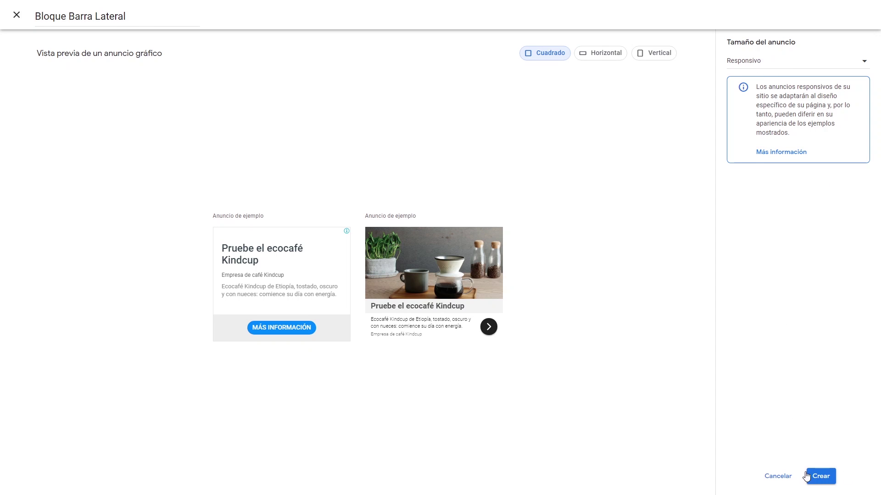
{"action": "left_click", "coordinate": [821, 477]}
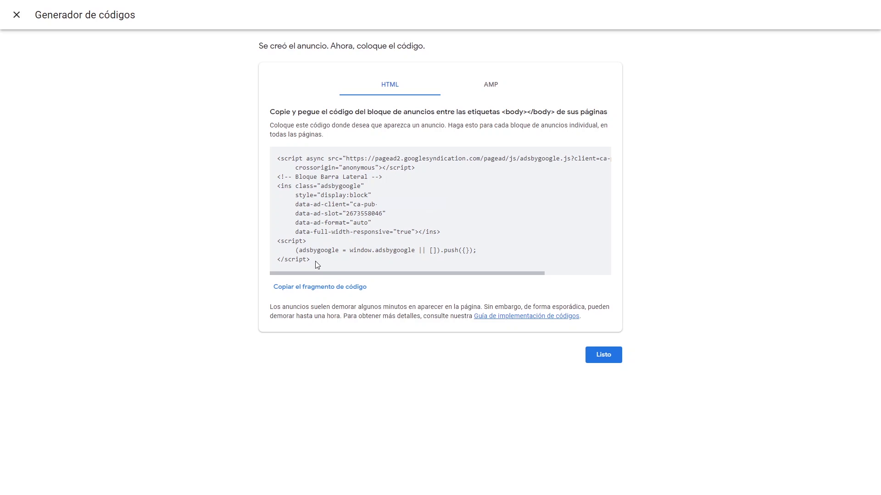
Step: Copy the HTML code snippet of the new ad unit and finish the code generator
{"action": "left_click_drag", "start_coordinate": [317, 264], "coordinate": [272, 160]}
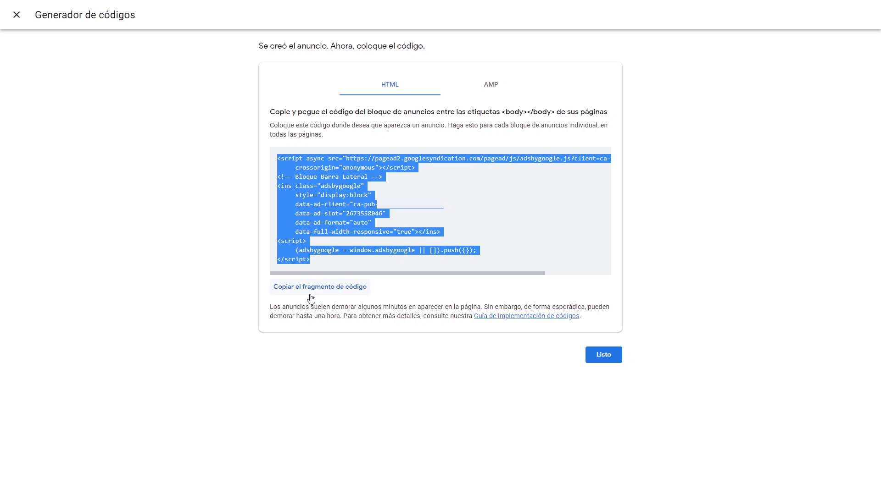
{"action": "left_click", "coordinate": [342, 292]}
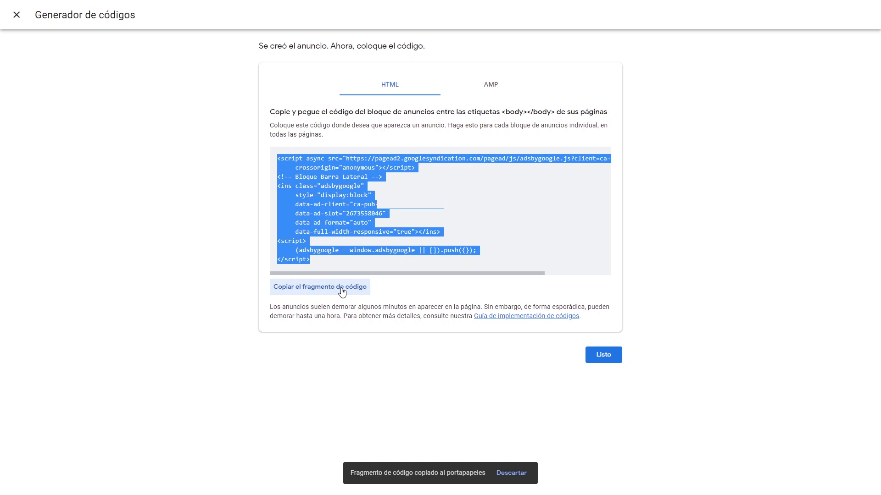
{"action": "left_click", "coordinate": [603, 355]}
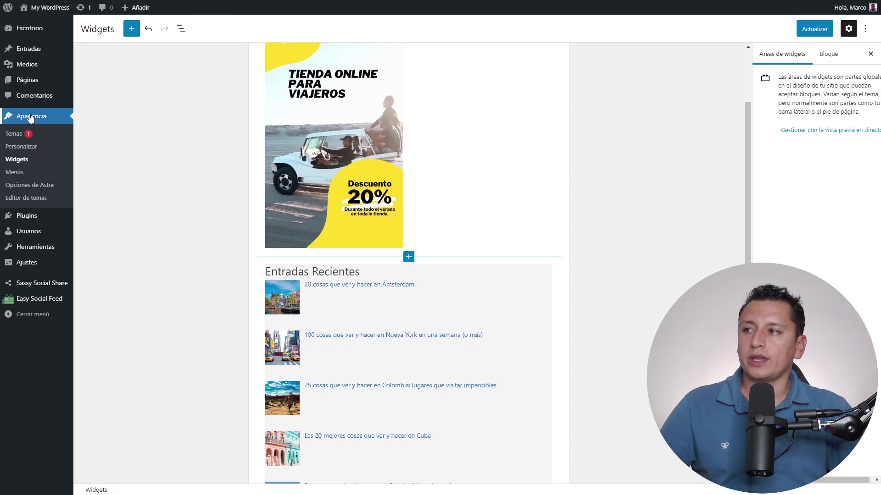
Step: Switch to the WordPress widgets editor and add an HTML personalizado block between the search box and the store banner in Barra lateral principal
{"action": "scroll", "coordinate": [395, 222], "scroll_direction": "up", "scroll_amount": 3}
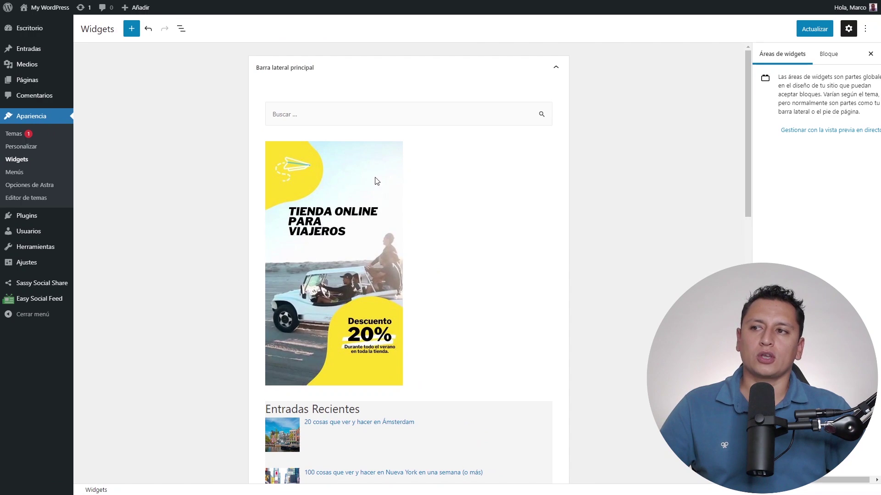
{"action": "left_click", "coordinate": [427, 98]}
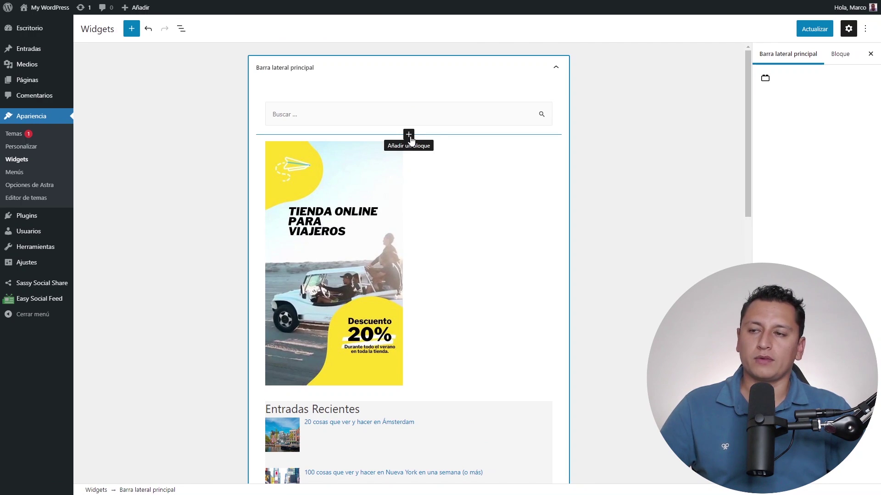
{"action": "left_click", "coordinate": [409, 136]}
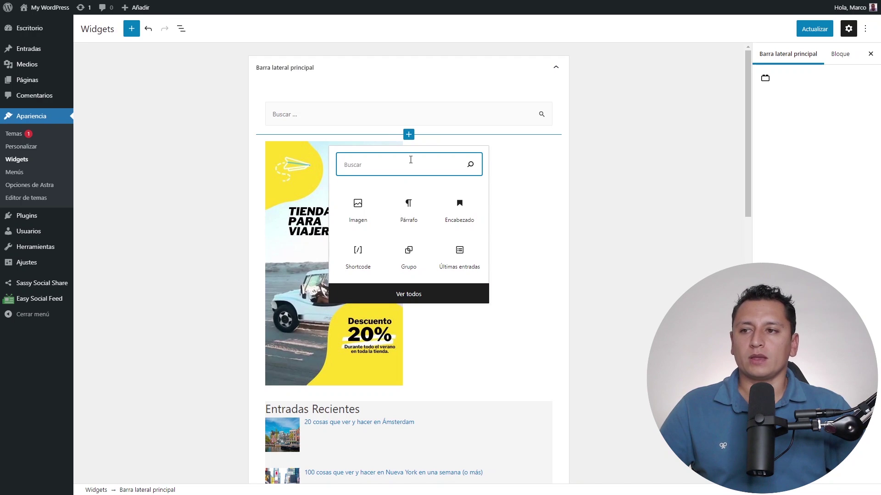
{"action": "type", "text": "html"}
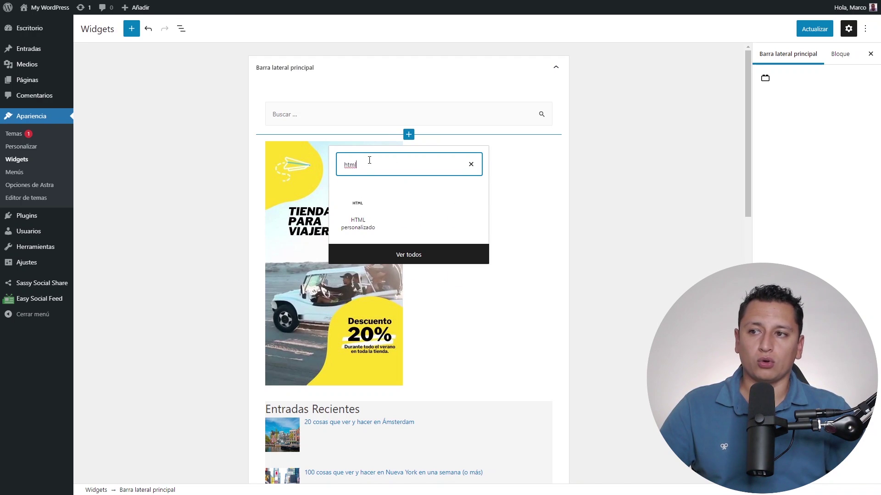
{"action": "left_click", "coordinate": [356, 224]}
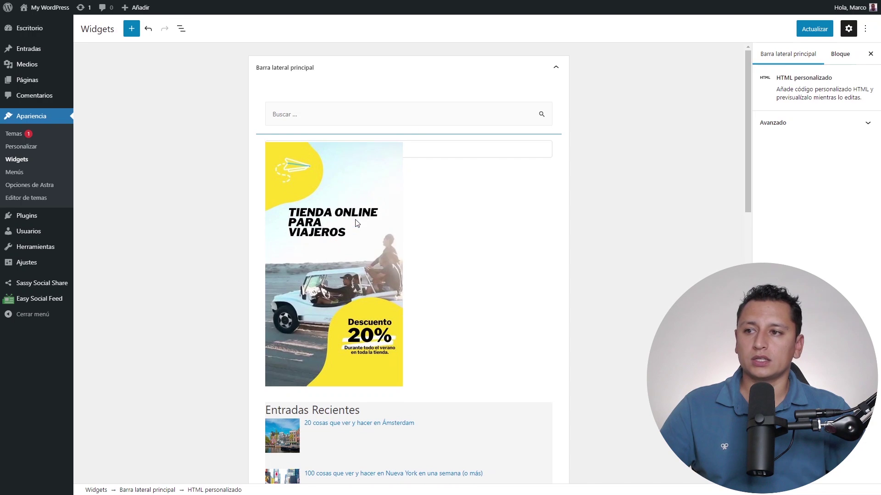
Step: Paste the copied ad unit code into the custom HTML block and update the widgets
{"action": "right_click", "coordinate": [335, 148]}
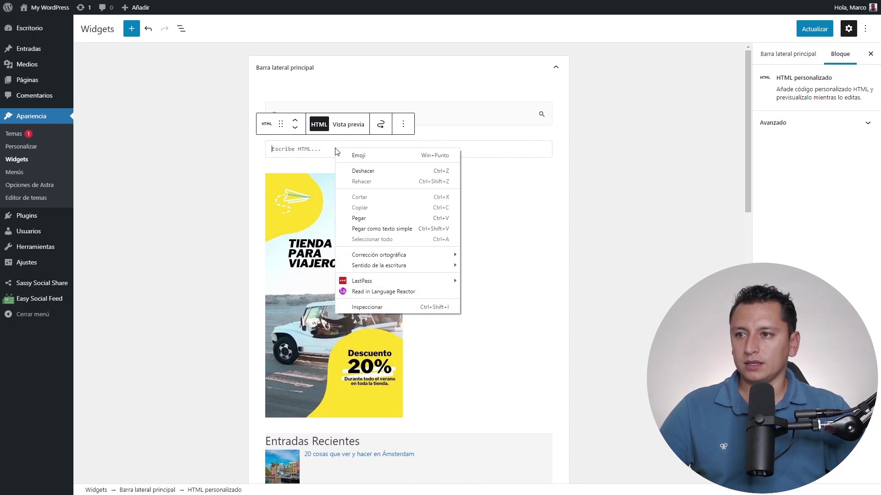
{"action": "left_click", "coordinate": [360, 217]}
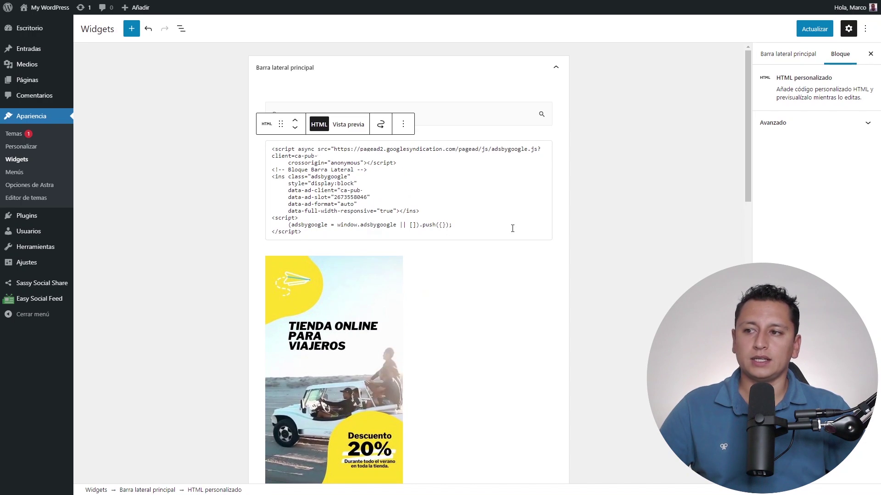
{"action": "left_click", "coordinate": [815, 29]}
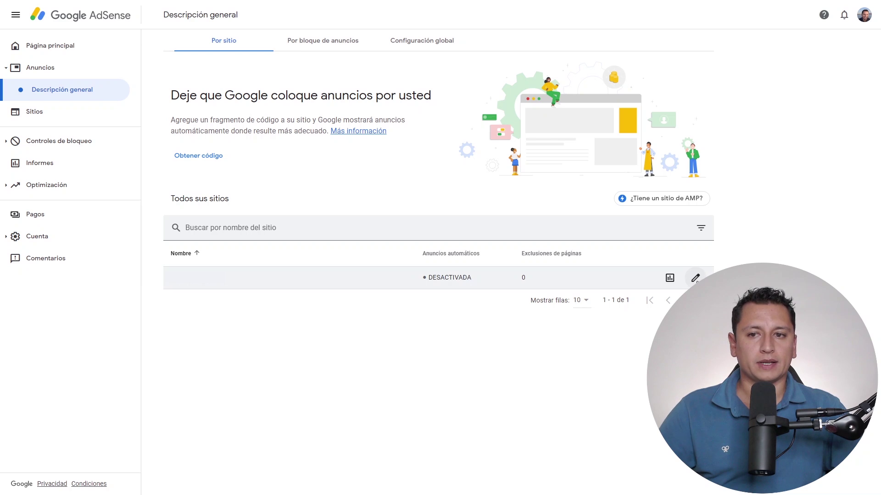
Step: Switch to AdSense, open the site's ad settings, turn on automatic ads, and review the available ad formats
{"action": "left_click", "coordinate": [695, 278]}
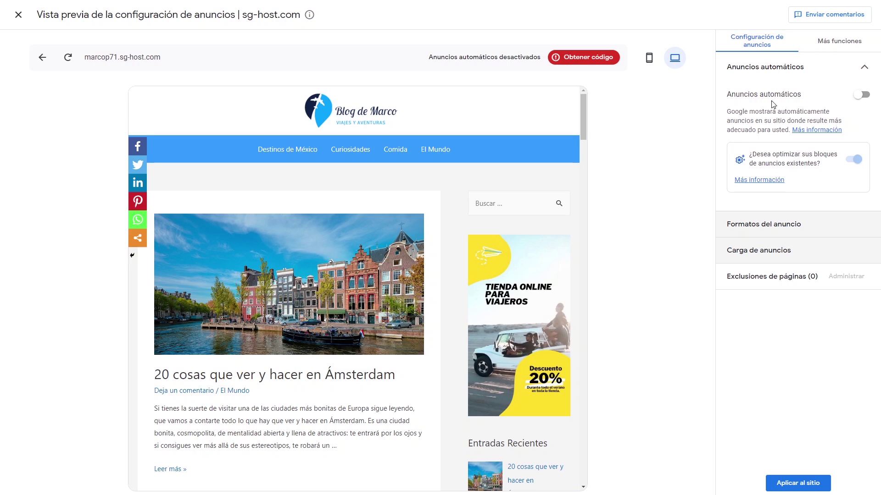
{"action": "left_click", "coordinate": [861, 96]}
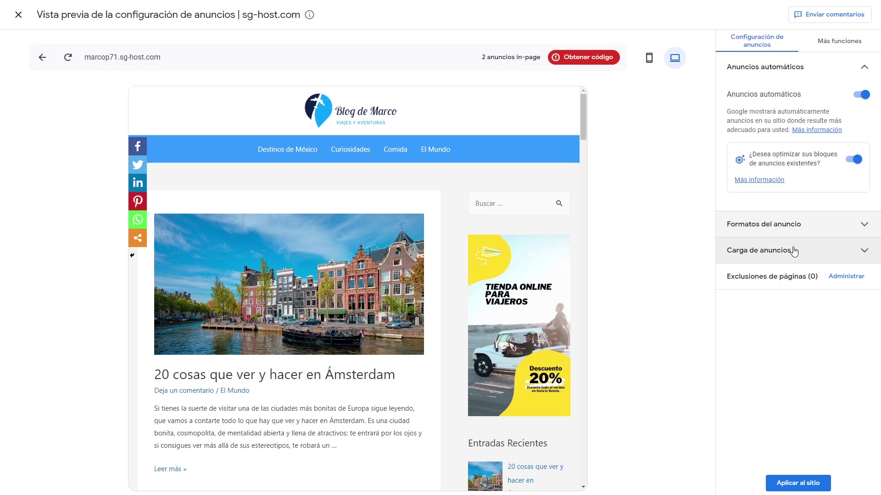
{"action": "left_click", "coordinate": [865, 225]}
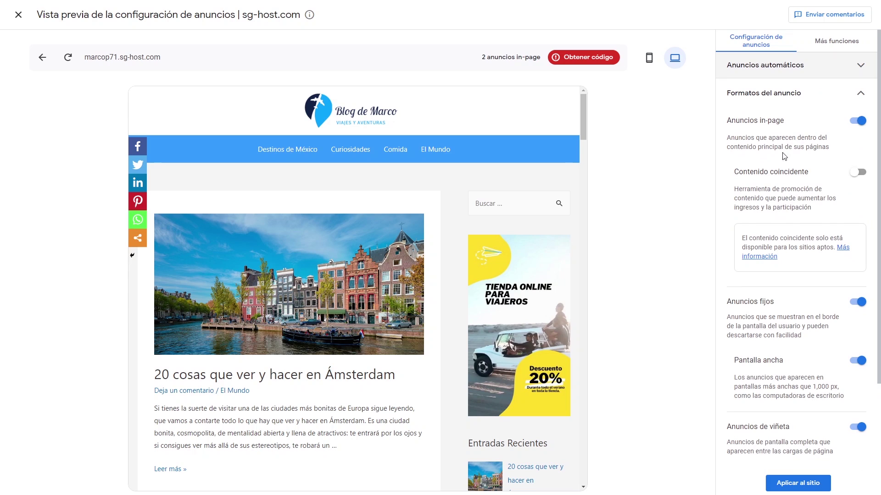
{"action": "scroll", "coordinate": [796, 146], "scroll_direction": "down", "scroll_amount": 3}
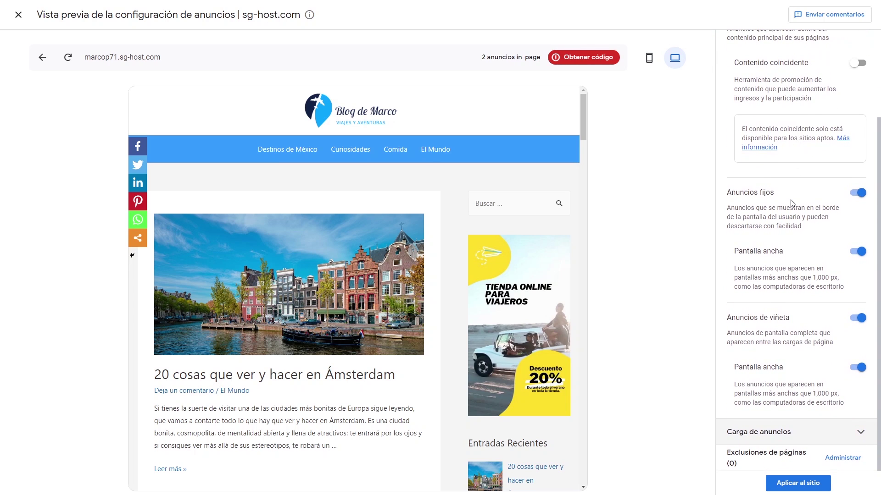
{"action": "scroll", "coordinate": [791, 203], "scroll_direction": "up", "scroll_amount": 3}
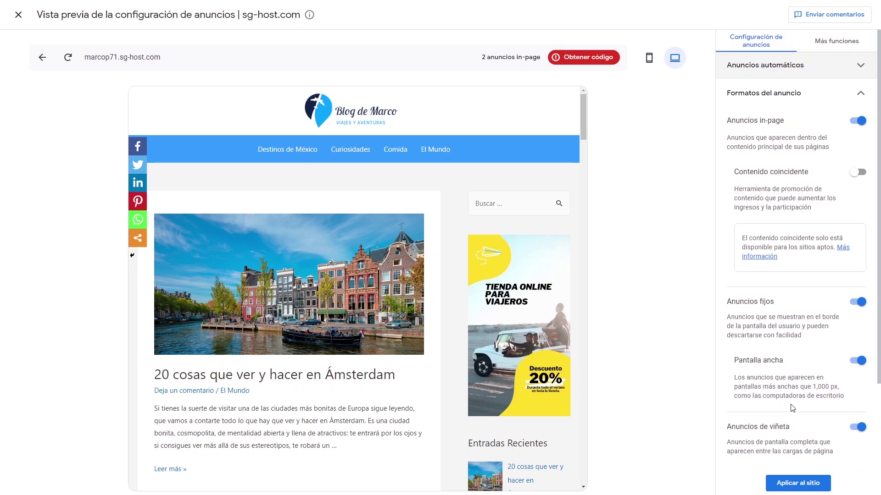
{"action": "scroll", "coordinate": [791, 396], "scroll_direction": "down", "scroll_amount": 3}
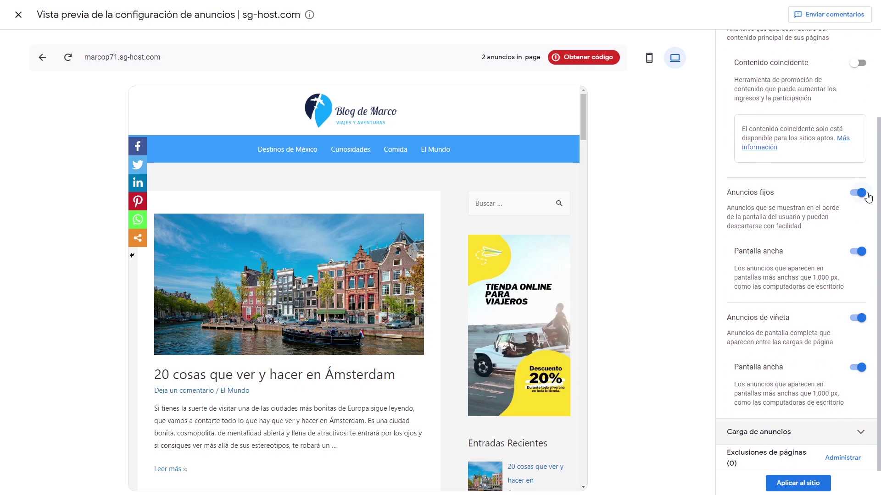
Step: Set the ad load to the maximum and examine the placement of the sample automatic ads throughout the site preview
{"action": "left_click", "coordinate": [843, 441]}
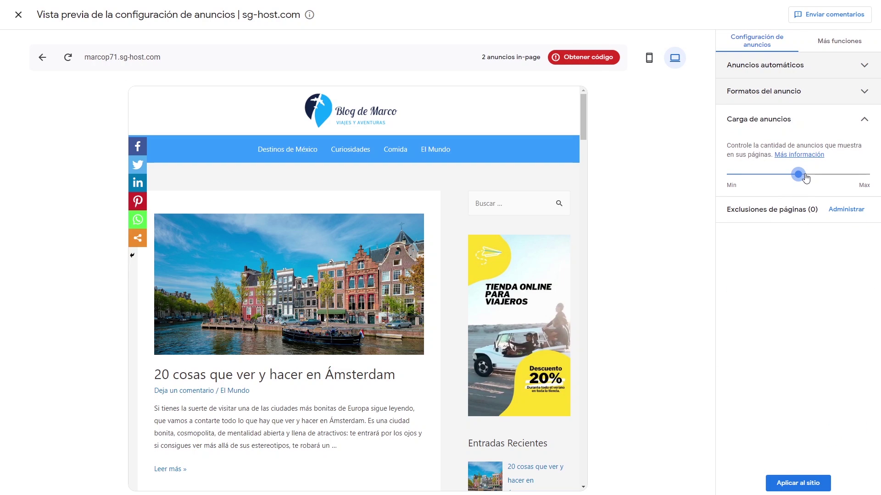
{"action": "left_click_drag", "start_coordinate": [799, 179], "coordinate": [870, 175]}
{"action": "scroll", "coordinate": [543, 284], "scroll_direction": "down", "scroll_amount": 10}
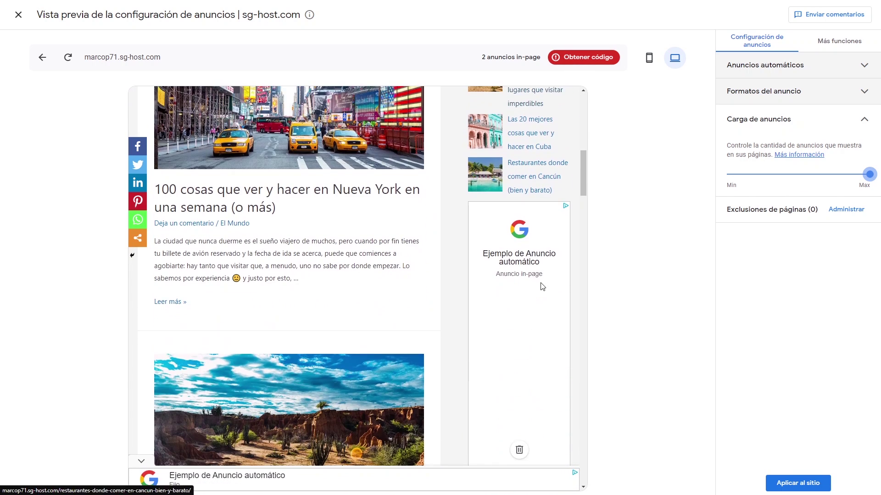
{"action": "scroll", "coordinate": [517, 263], "scroll_direction": "down", "scroll_amount": 2}
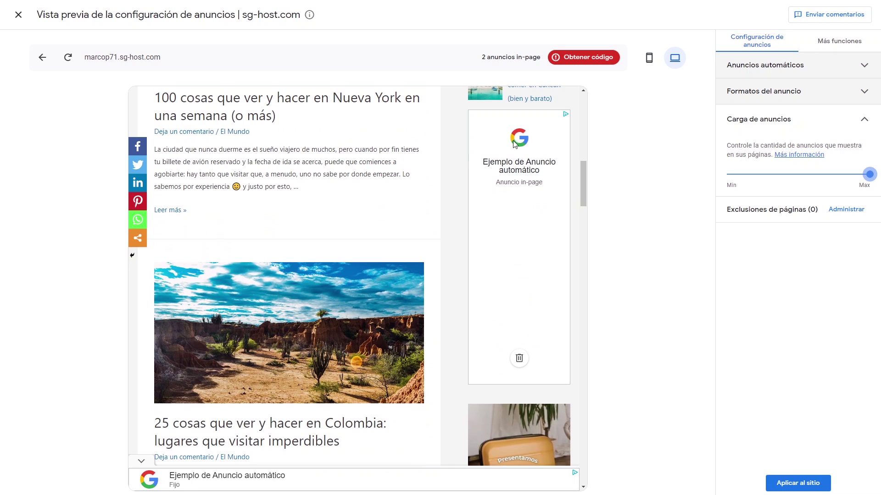
{"action": "scroll", "coordinate": [503, 207], "scroll_direction": "down", "scroll_amount": 14}
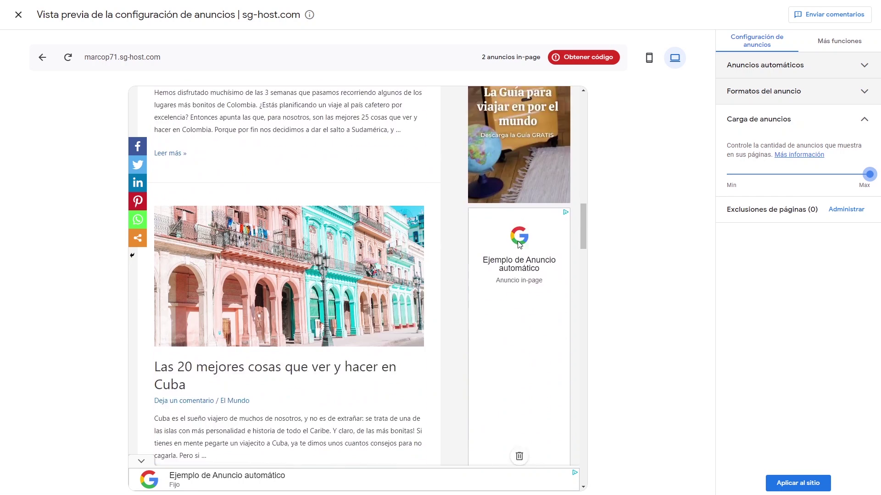
{"action": "scroll", "coordinate": [520, 221], "scroll_direction": "up", "scroll_amount": 10}
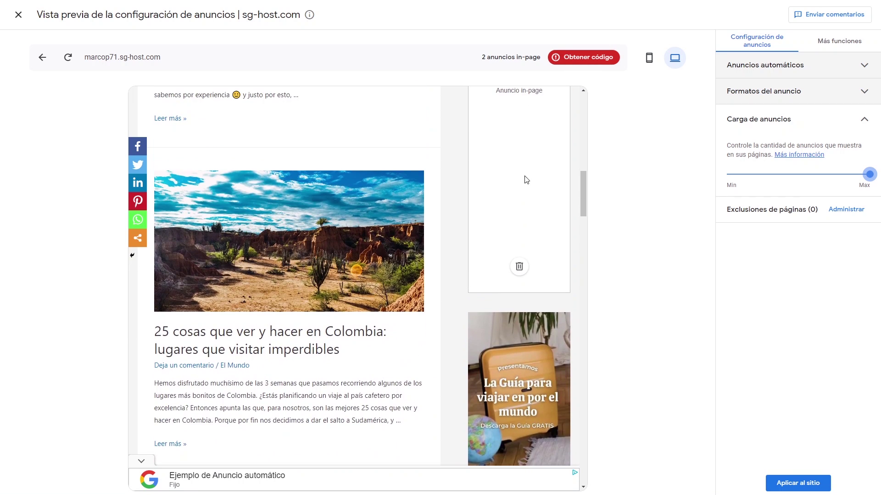
{"action": "scroll", "coordinate": [528, 155], "scroll_direction": "up", "scroll_amount": 2}
{"action": "scroll", "coordinate": [520, 266], "scroll_direction": "down", "scroll_amount": 12}
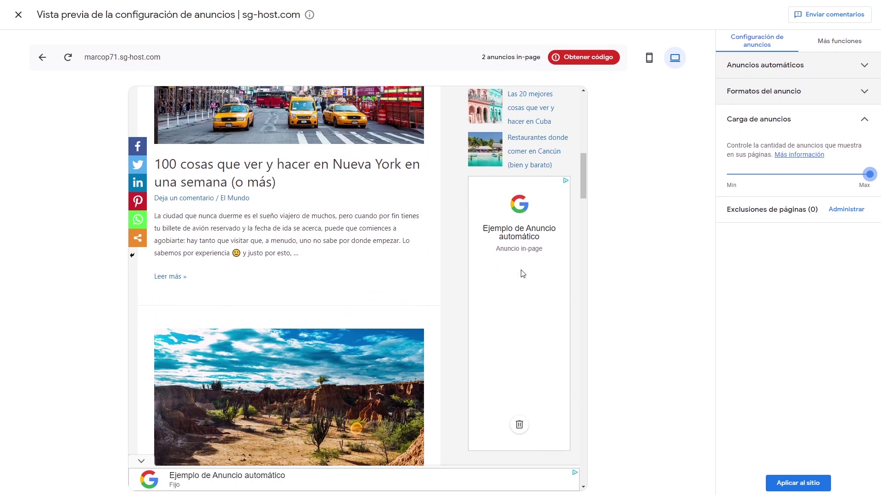
{"action": "scroll", "coordinate": [525, 272], "scroll_direction": "down", "scroll_amount": 15}
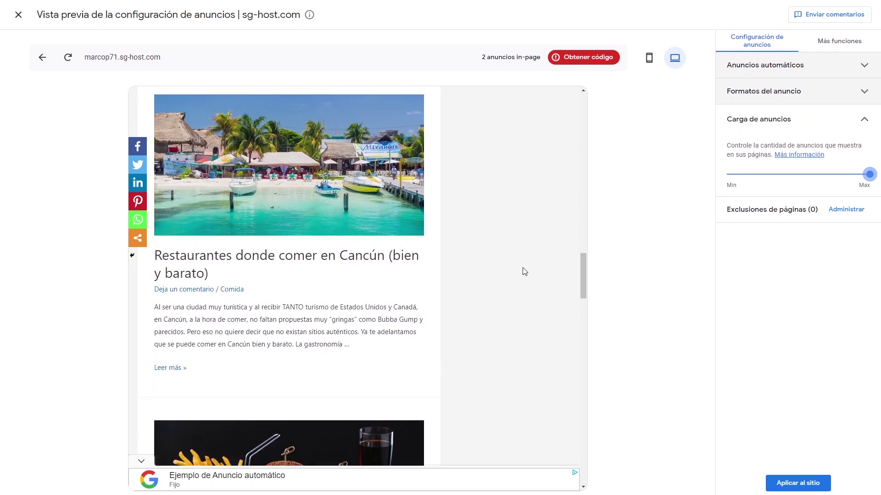
{"action": "scroll", "coordinate": [525, 272], "scroll_direction": "up", "scroll_amount": 4}
{"action": "scroll", "coordinate": [525, 271], "scroll_direction": "up", "scroll_amount": 8}
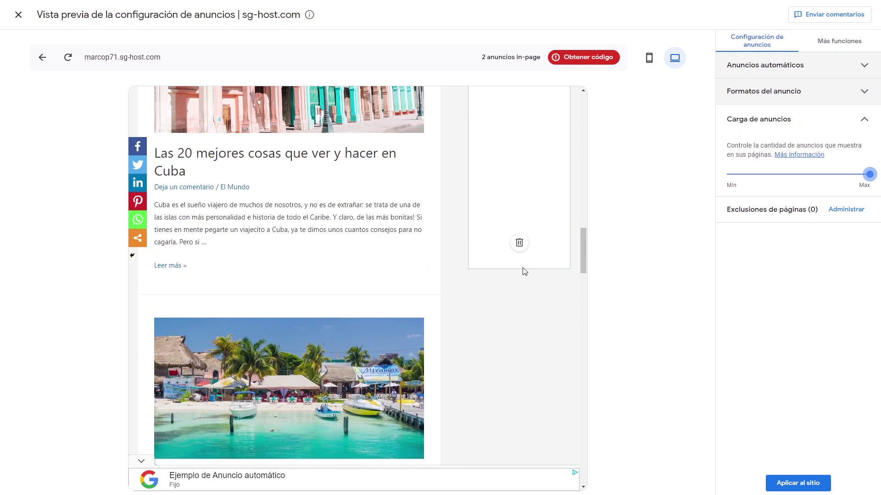
Step: Set the ad load to about the middle of its range and check the site preview
{"action": "left_click", "coordinate": [801, 178]}
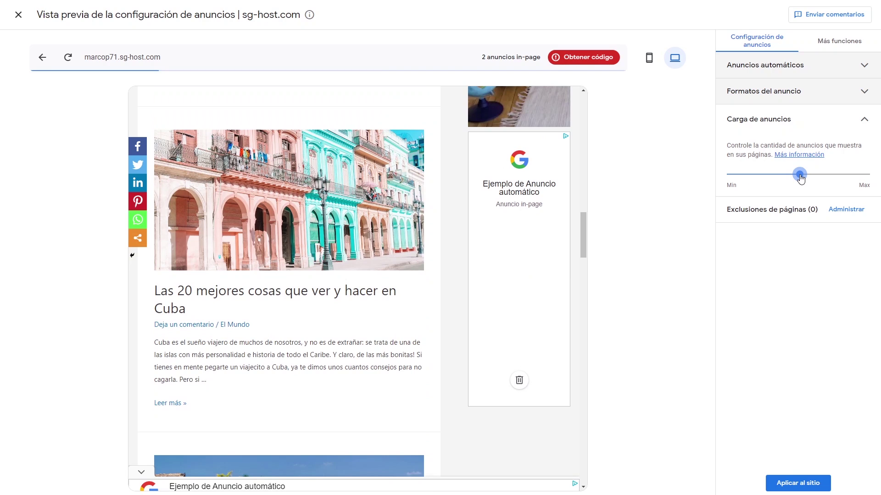
{"action": "scroll", "coordinate": [547, 257], "scroll_direction": "up", "scroll_amount": 10}
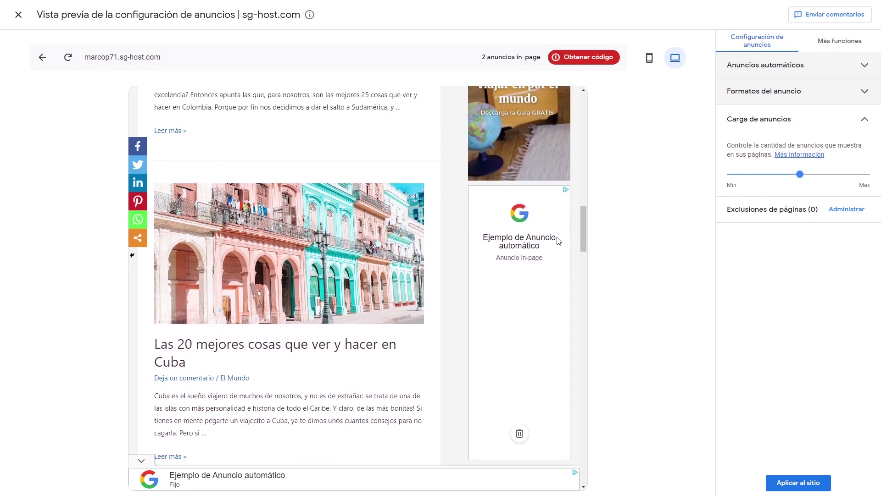
{"action": "scroll", "coordinate": [546, 257], "scroll_direction": "up", "scroll_amount": 10}
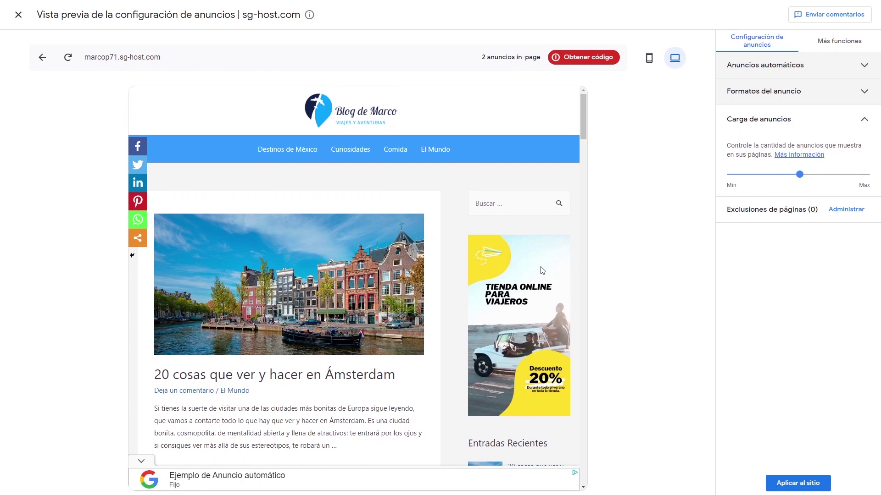
{"action": "scroll", "coordinate": [534, 270], "scroll_direction": "down", "scroll_amount": 5}
Step: Set the ad load to the minimum and check the ads in the site preview
{"action": "left_click_drag", "start_coordinate": [748, 178], "coordinate": [725, 177]}
{"action": "scroll", "coordinate": [529, 247], "scroll_direction": "down", "scroll_amount": 20}
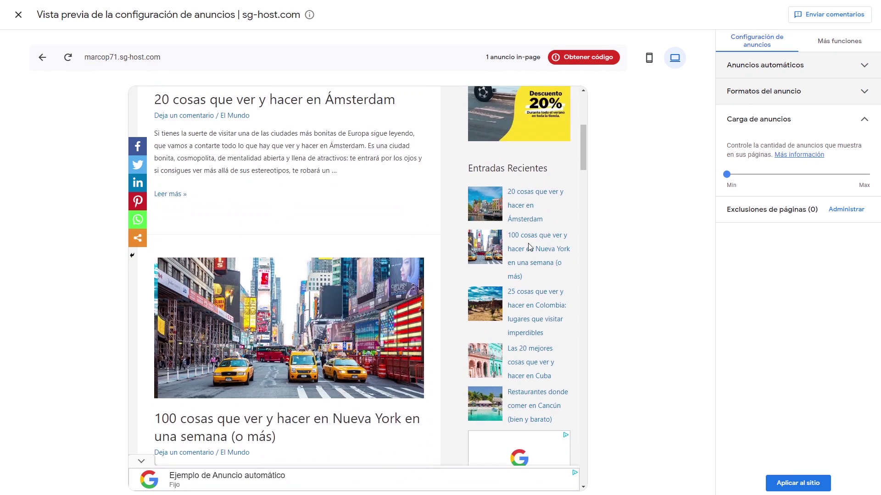
Step: Set the ad load to slightly above the minimum and check the ads in the site preview
{"action": "scroll", "coordinate": [530, 247], "scroll_direction": "up", "scroll_amount": 10}
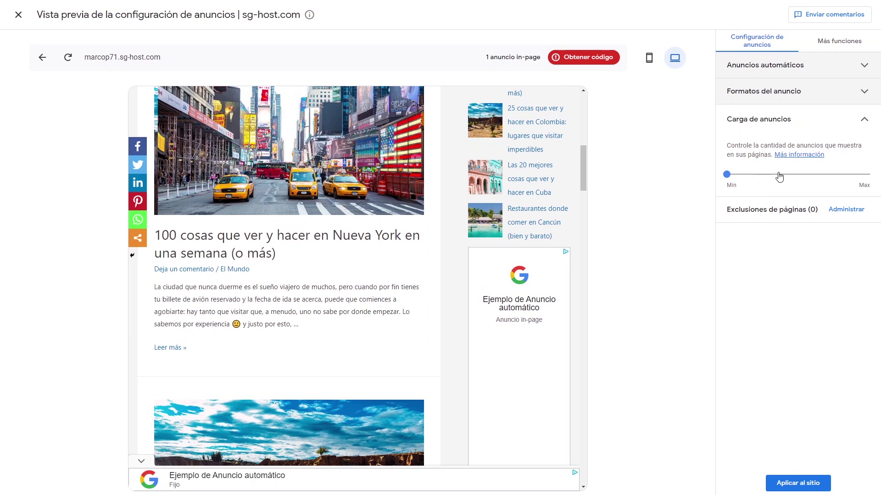
{"action": "left_click", "coordinate": [794, 177]}
{"action": "left_click_drag", "start_coordinate": [794, 178], "coordinate": [745, 175]}
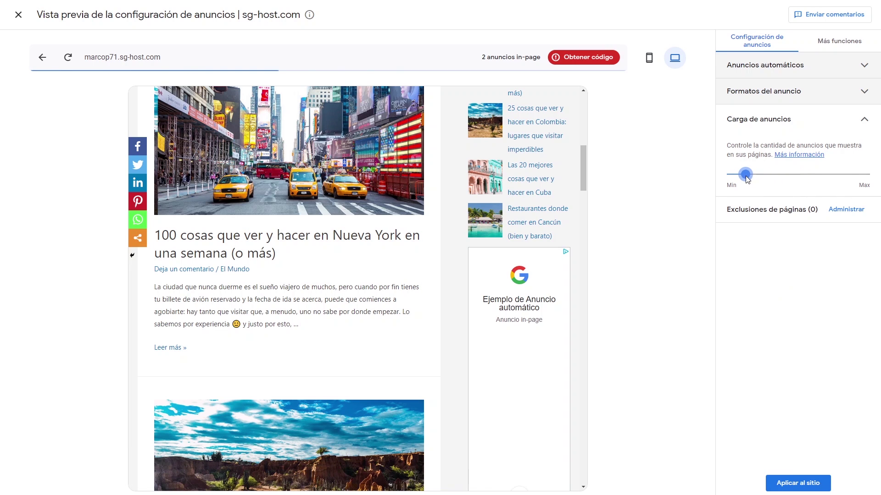
{"action": "scroll", "coordinate": [417, 311], "scroll_direction": "down", "scroll_amount": 2}
{"action": "scroll", "coordinate": [417, 311], "scroll_direction": "down", "scroll_amount": 10}
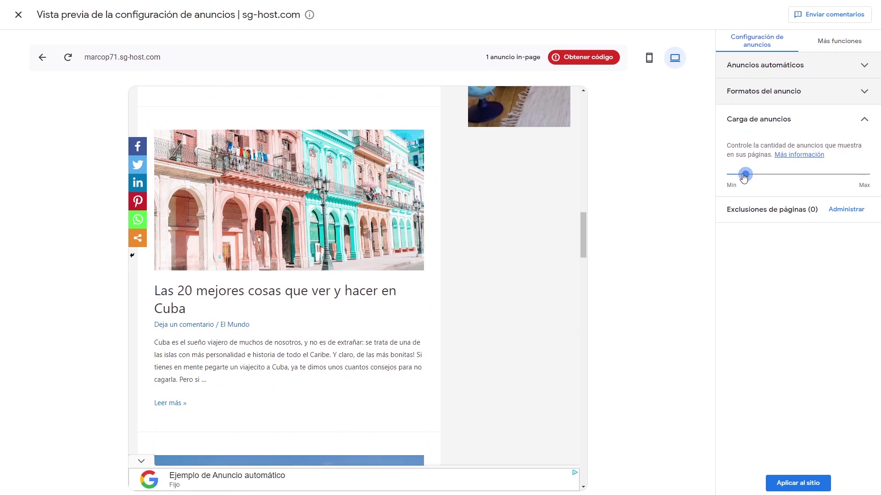
Step: Return the ad load to the minimum and check the sidebar and content ads in the site preview
{"action": "left_click_drag", "start_coordinate": [744, 178], "coordinate": [725, 176]}
{"action": "scroll", "coordinate": [528, 293], "scroll_direction": "up", "scroll_amount": 10}
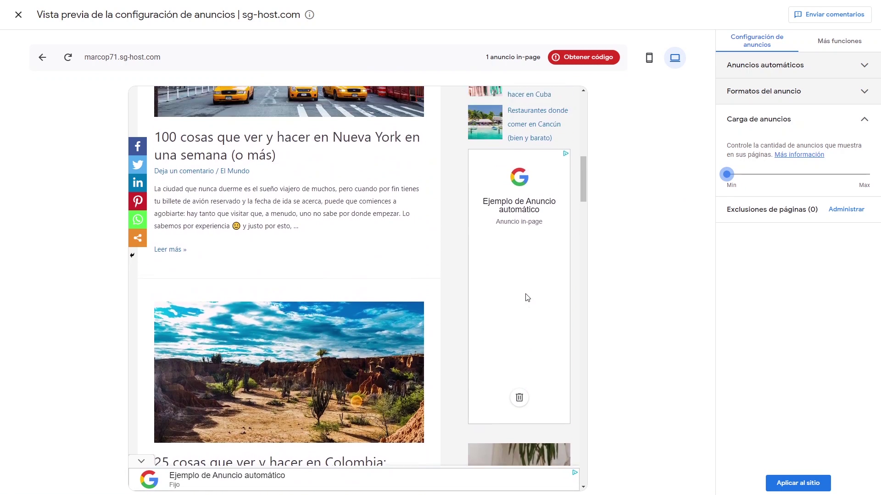
{"action": "scroll", "coordinate": [527, 298], "scroll_direction": "up", "scroll_amount": 3}
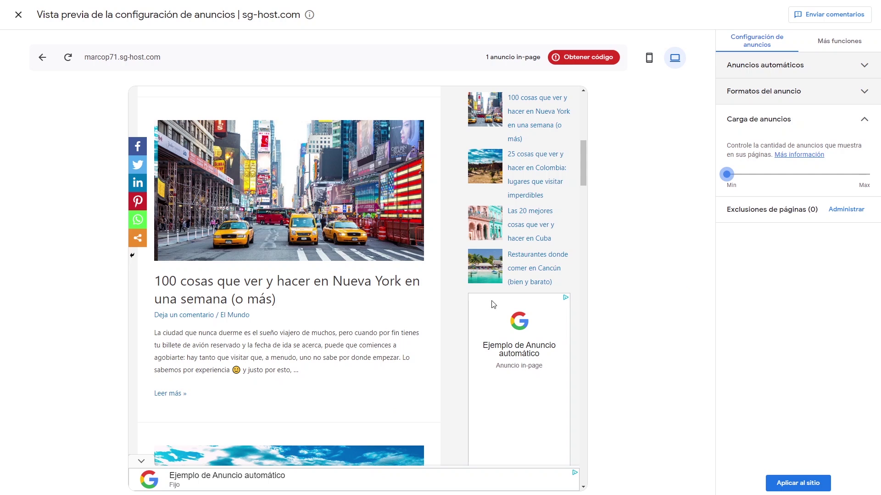
{"action": "scroll", "coordinate": [493, 304], "scroll_direction": "down", "scroll_amount": 10}
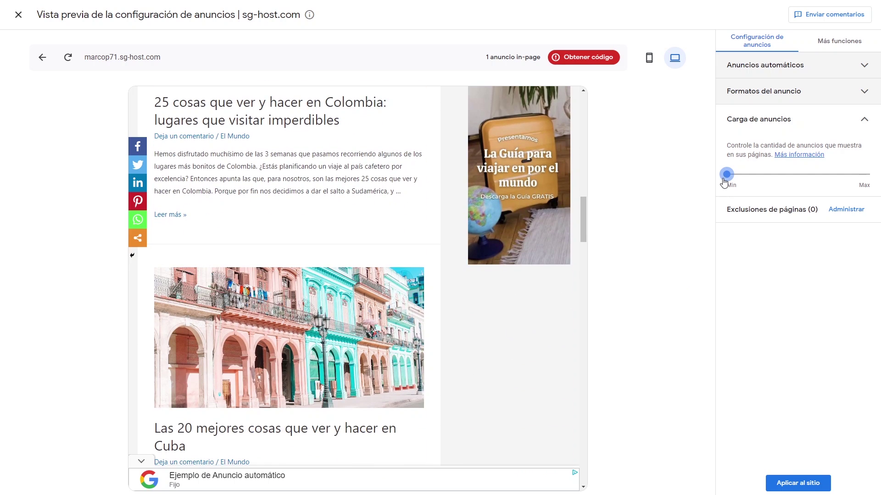
Step: Raise the ad load to the maximum and check the sample ads on the blog's home page preview
{"action": "left_click_drag", "start_coordinate": [724, 181], "coordinate": [869, 174]}
{"action": "scroll", "coordinate": [358, 290], "scroll_direction": "down", "scroll_amount": 5}
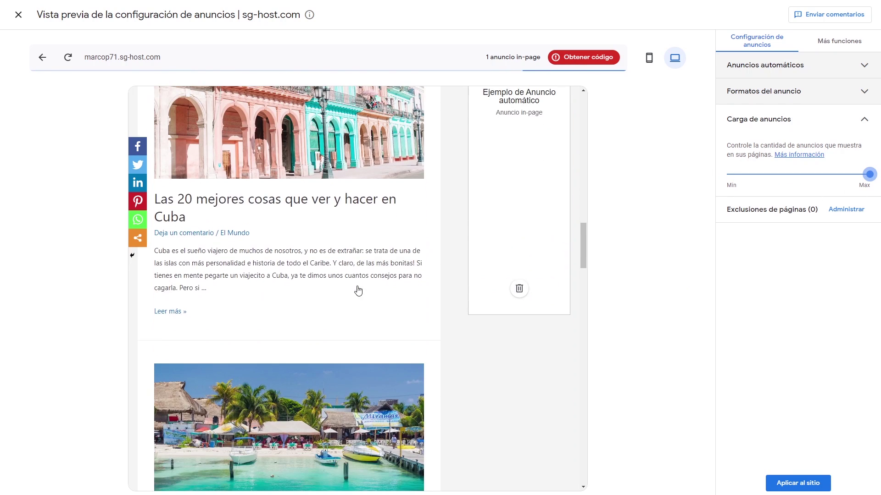
{"action": "scroll", "coordinate": [358, 291], "scroll_direction": "down", "scroll_amount": 10}
{"action": "scroll", "coordinate": [382, 281], "scroll_direction": "up", "scroll_amount": 8}
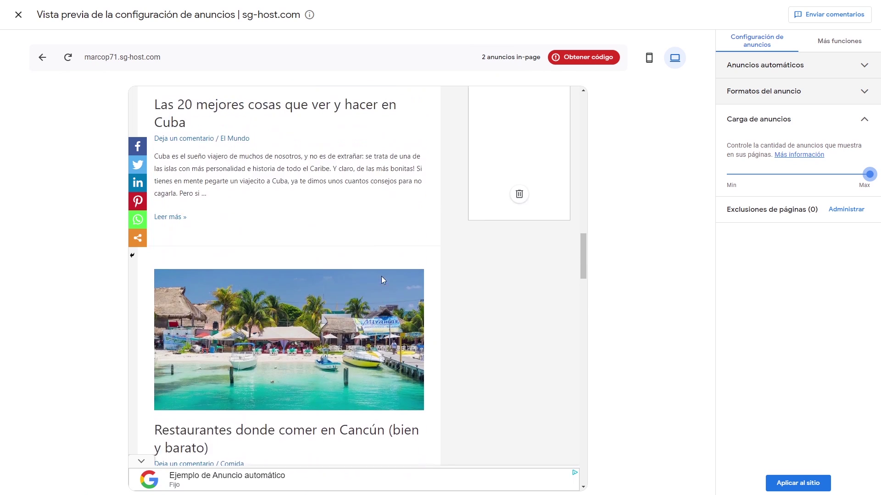
{"action": "scroll", "coordinate": [382, 279], "scroll_direction": "up", "scroll_amount": 12}
Step: Open the post "25 cosas que ver y hacer en Colombia" in the site preview and dismiss the vignette ad
{"action": "left_click", "coordinate": [286, 332]}
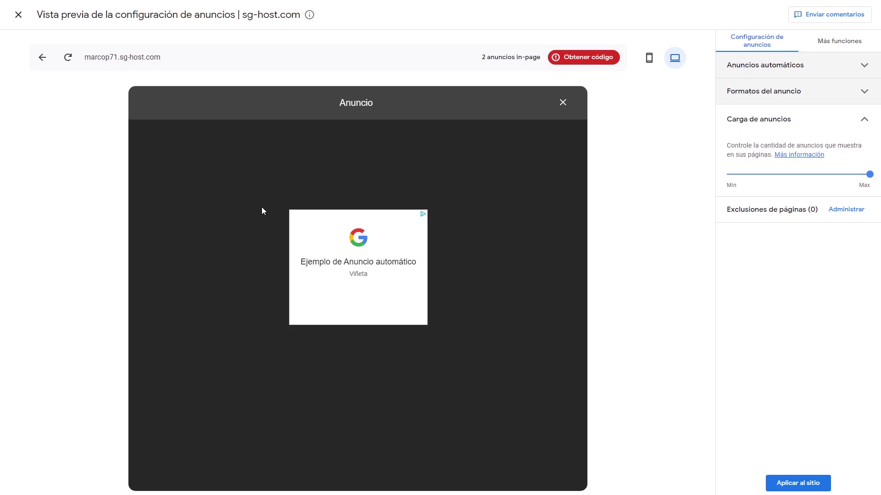
{"action": "left_click", "coordinate": [563, 103]}
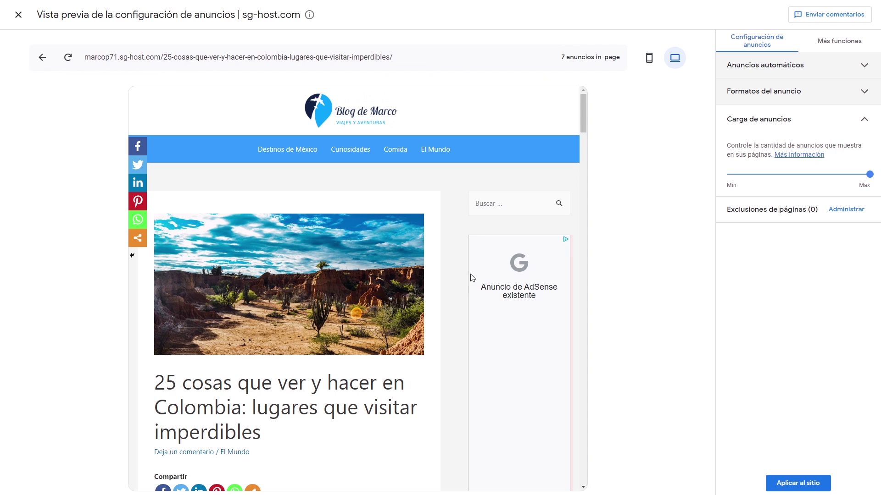
Step: Examine the placement of the sample in-page ads throughout the Colombia post at maximum ad load
{"action": "scroll", "coordinate": [426, 311], "scroll_direction": "down", "scroll_amount": 1}
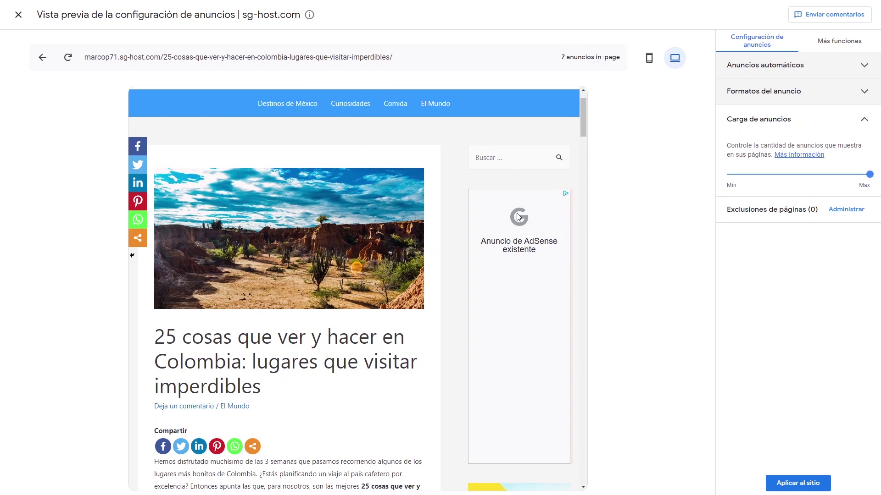
{"action": "scroll", "coordinate": [493, 241], "scroll_direction": "down", "scroll_amount": 8}
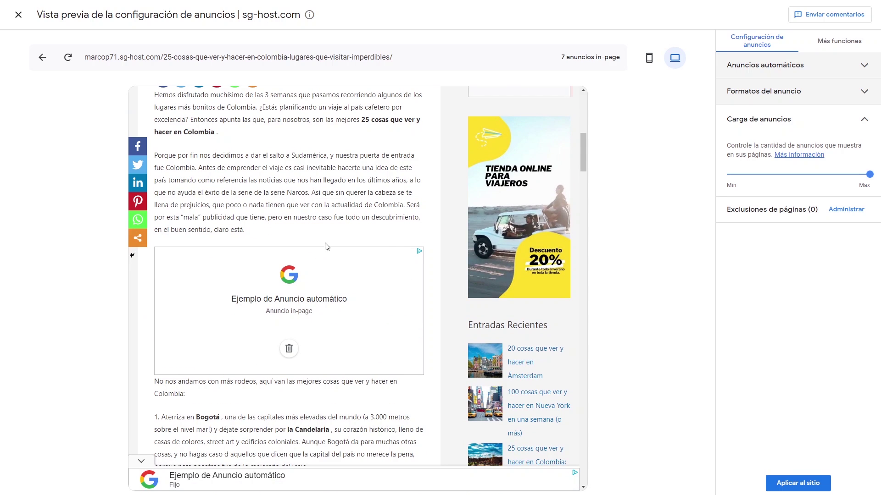
{"action": "scroll", "coordinate": [264, 294], "scroll_direction": "down", "scroll_amount": 3}
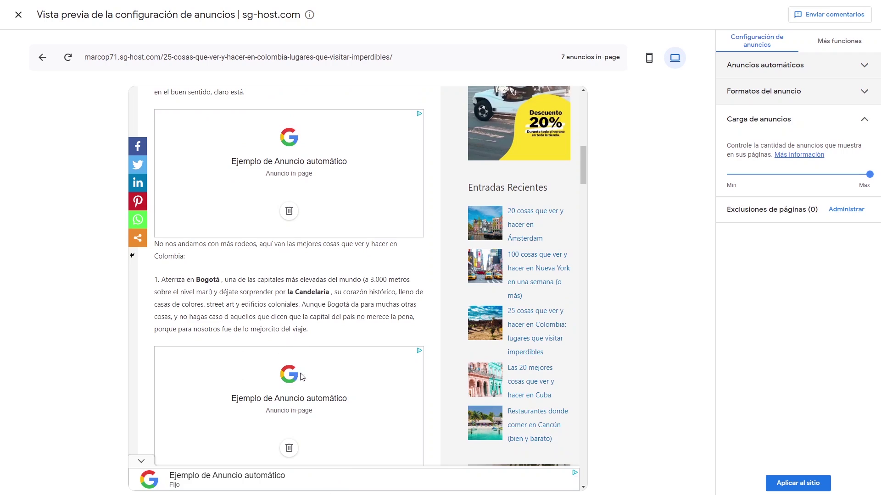
{"action": "scroll", "coordinate": [302, 377], "scroll_direction": "down", "scroll_amount": 12}
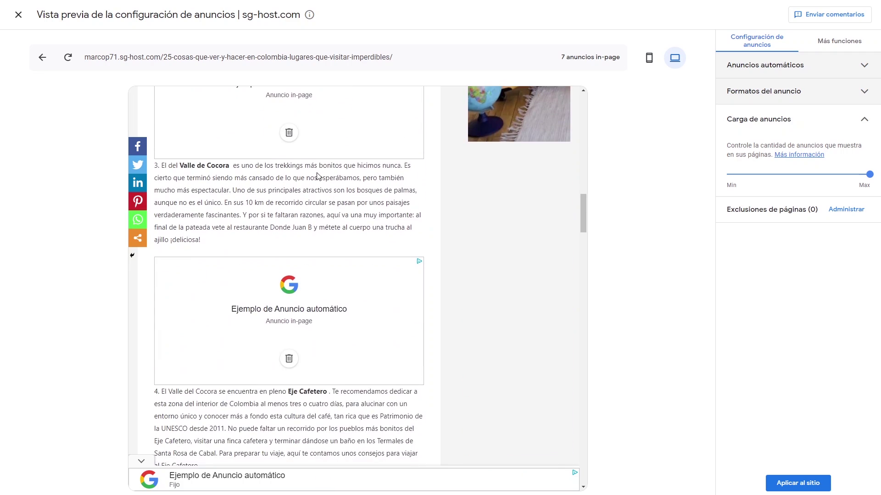
{"action": "scroll", "coordinate": [317, 176], "scroll_direction": "down", "scroll_amount": 11}
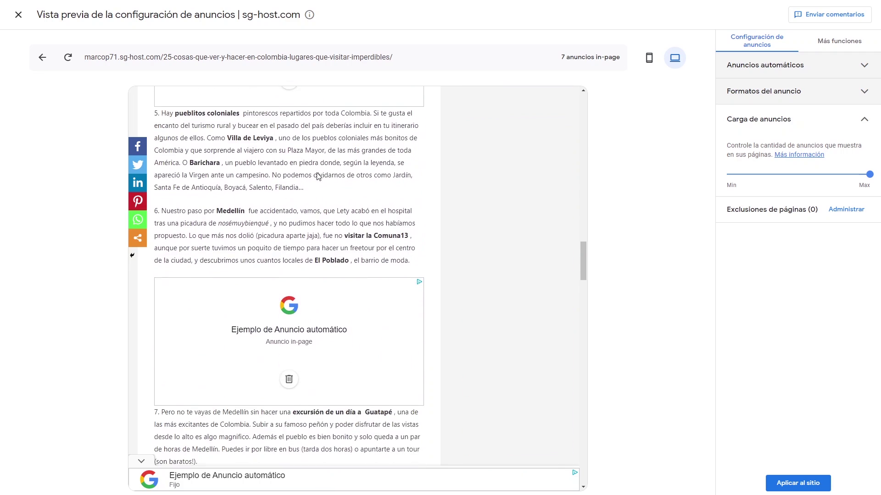
{"action": "scroll", "coordinate": [317, 176], "scroll_direction": "down", "scroll_amount": 18}
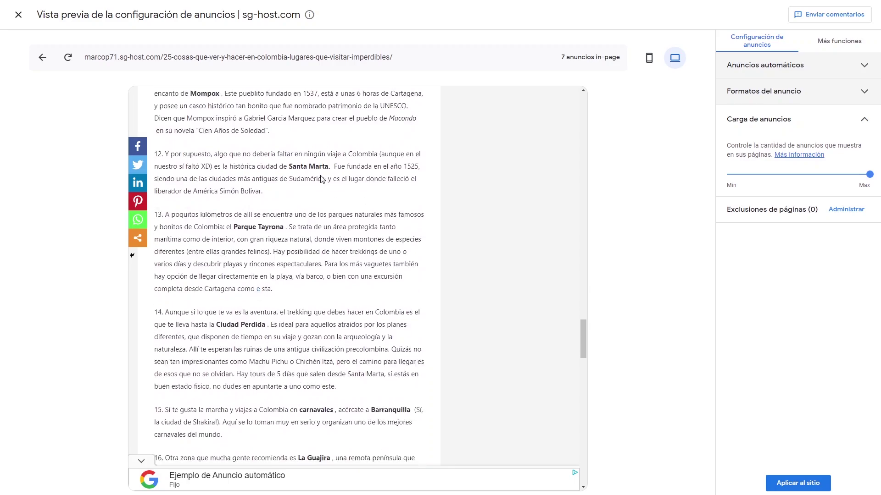
{"action": "scroll", "coordinate": [321, 179], "scroll_direction": "up", "scroll_amount": 8}
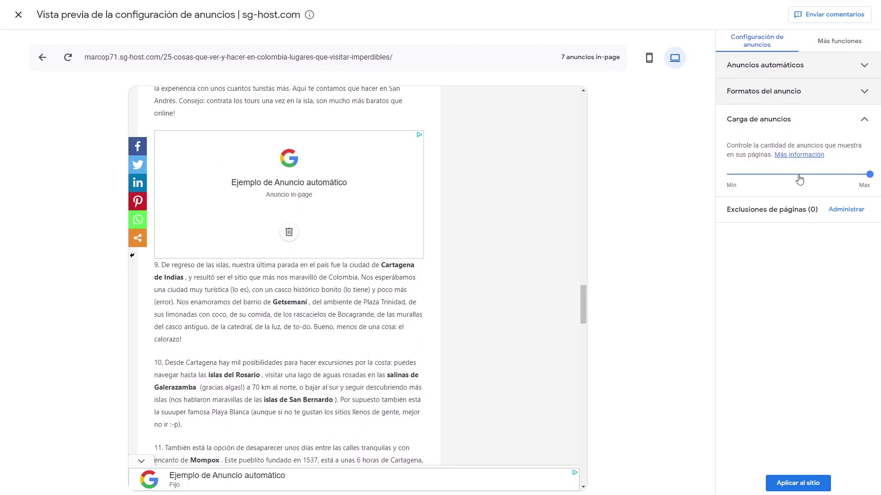
Step: Set the ad load to the middle of its range and check the in-page ads in the Colombia post
{"action": "left_click", "coordinate": [799, 176]}
{"action": "scroll", "coordinate": [361, 254], "scroll_direction": "up", "scroll_amount": 10}
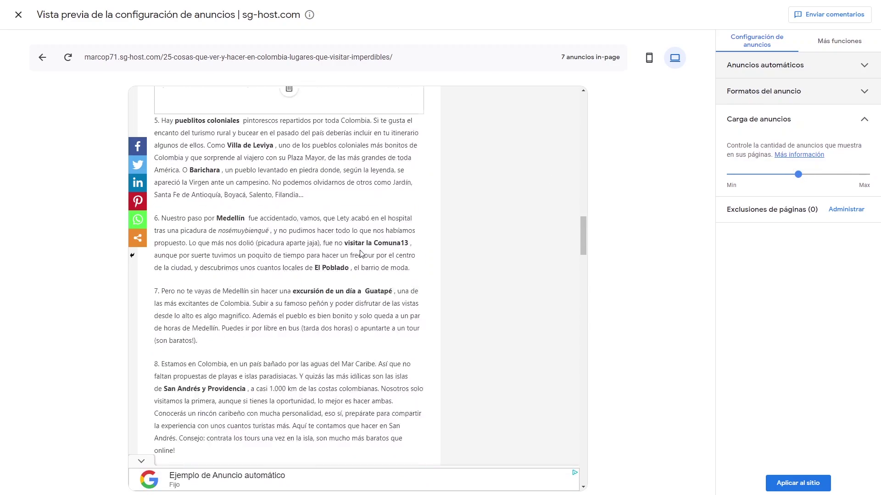
{"action": "scroll", "coordinate": [360, 254], "scroll_direction": "up", "scroll_amount": 12}
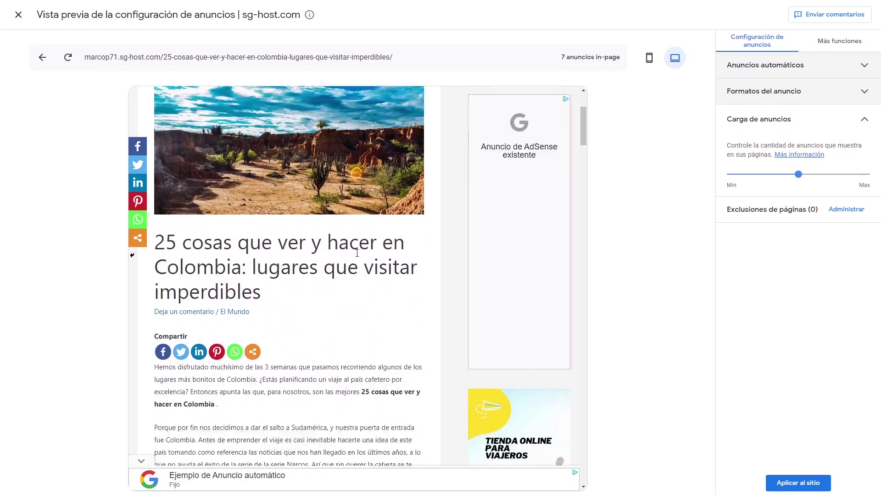
{"action": "scroll", "coordinate": [356, 253], "scroll_direction": "down", "scroll_amount": 12}
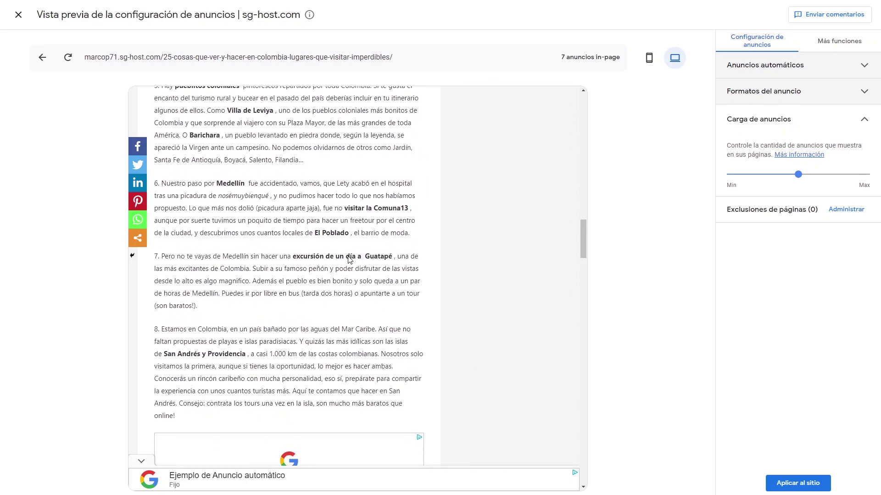
{"action": "scroll", "coordinate": [349, 259], "scroll_direction": "down", "scroll_amount": 3}
{"action": "scroll", "coordinate": [338, 244], "scroll_direction": "up", "scroll_amount": 3}
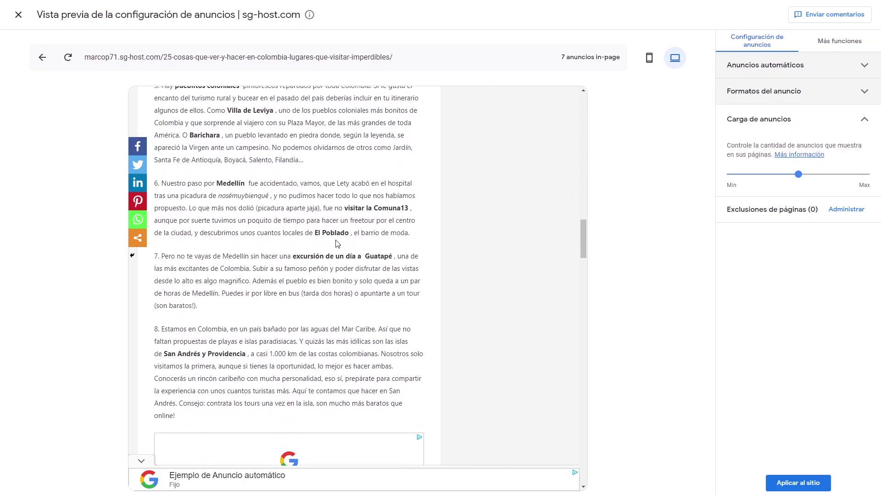
Step: Lower the ad load to about a quarter and again to about a tenth of its range, checking the ads in the Colombia post
{"action": "left_click", "coordinate": [761, 175]}
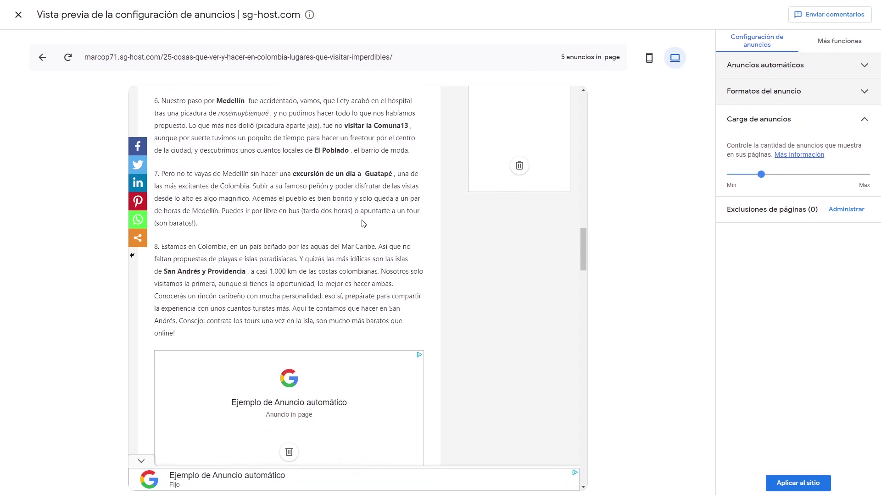
{"action": "scroll", "coordinate": [404, 209], "scroll_direction": "up", "scroll_amount": 15}
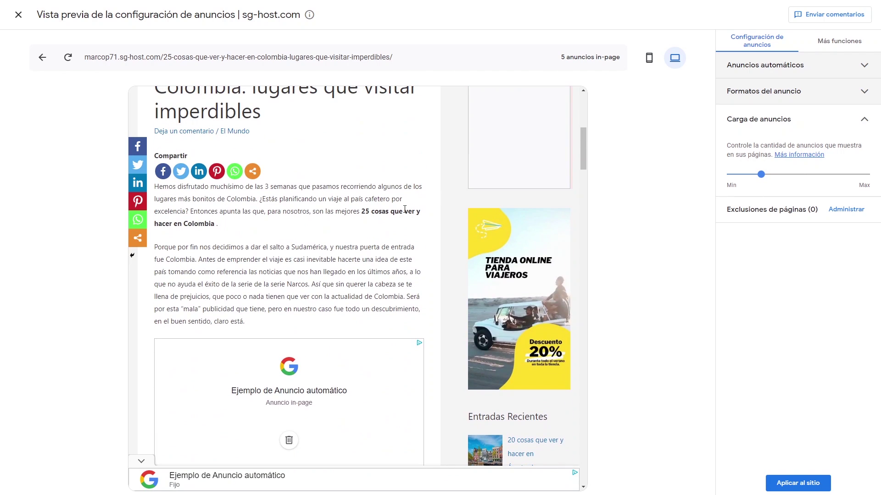
{"action": "left_click", "coordinate": [742, 175]}
{"action": "scroll", "coordinate": [426, 238], "scroll_direction": "down", "scroll_amount": 15}
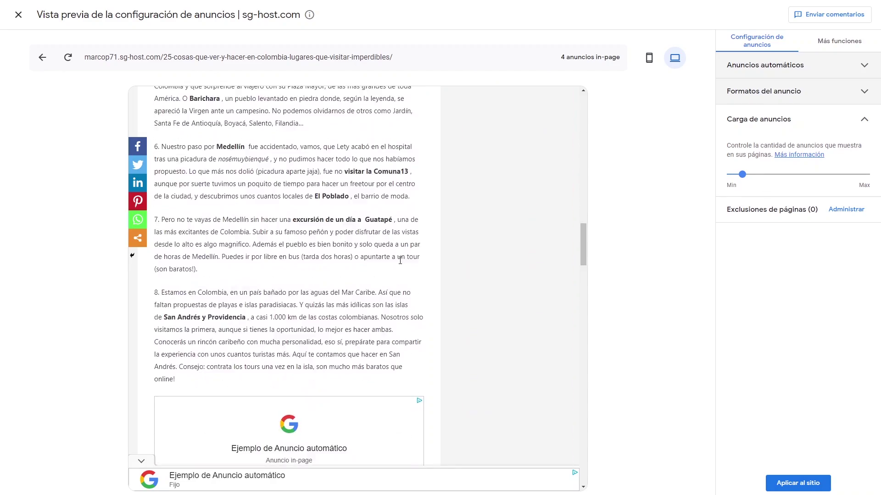
{"action": "scroll", "coordinate": [343, 252], "scroll_direction": "down", "scroll_amount": 20}
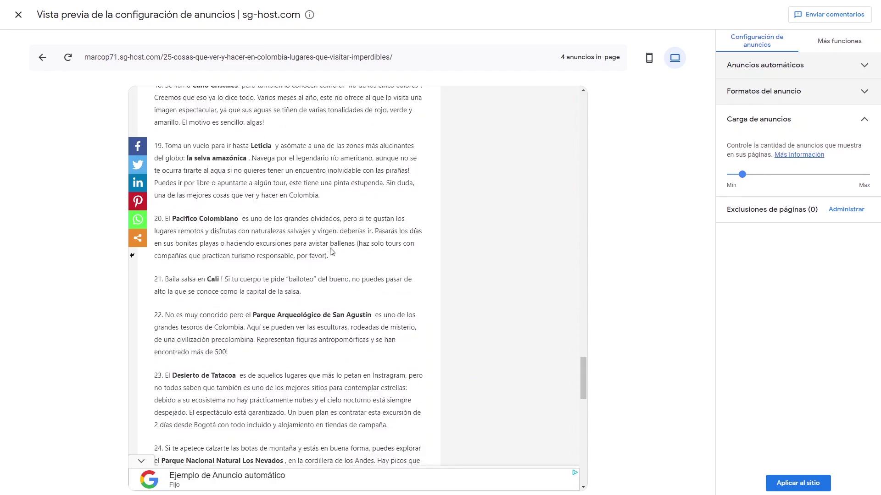
{"action": "scroll", "coordinate": [330, 248], "scroll_direction": "down", "scroll_amount": 5}
{"action": "scroll", "coordinate": [326, 249], "scroll_direction": "up", "scroll_amount": 20}
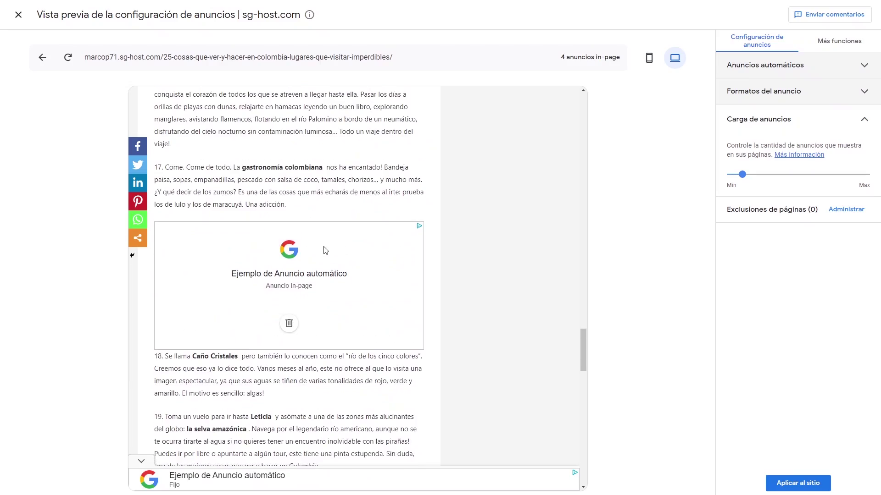
{"action": "scroll", "coordinate": [325, 250], "scroll_direction": "up", "scroll_amount": 20}
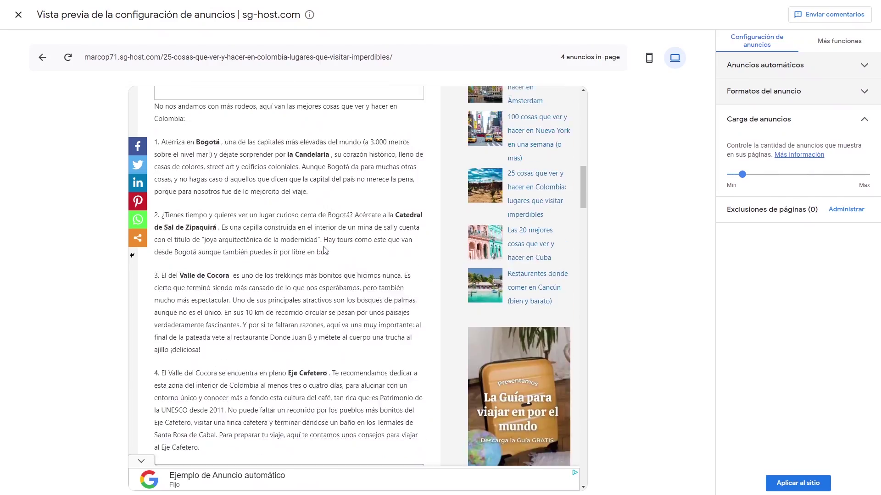
Step: Remove the in-page ad area between items 4 and 5 of the Colombia post and check the remaining ads
{"action": "scroll", "coordinate": [324, 246], "scroll_direction": "up", "scroll_amount": 7}
{"action": "scroll", "coordinate": [323, 247], "scroll_direction": "down", "scroll_amount": 8}
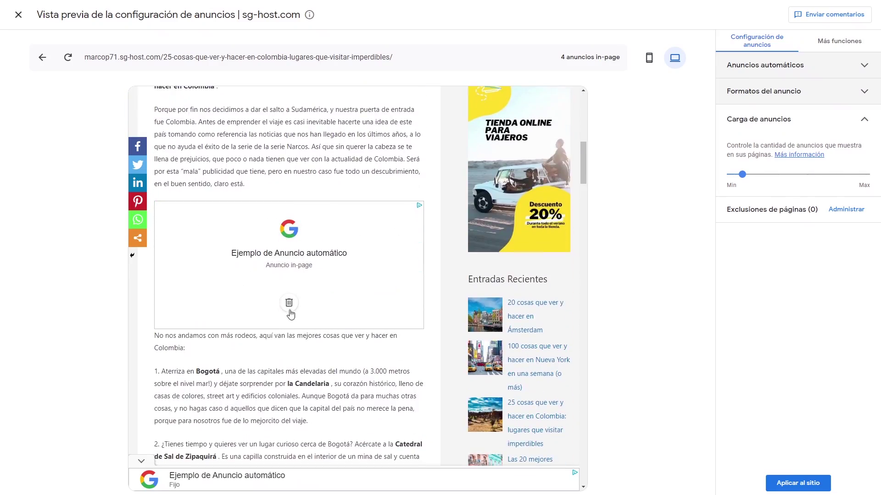
{"action": "scroll", "coordinate": [317, 316], "scroll_direction": "down", "scroll_amount": 6}
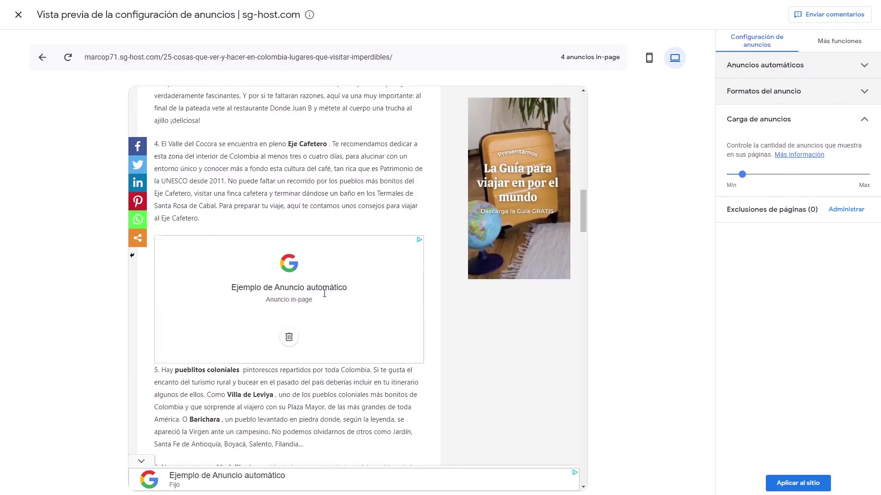
{"action": "left_click", "coordinate": [288, 338]}
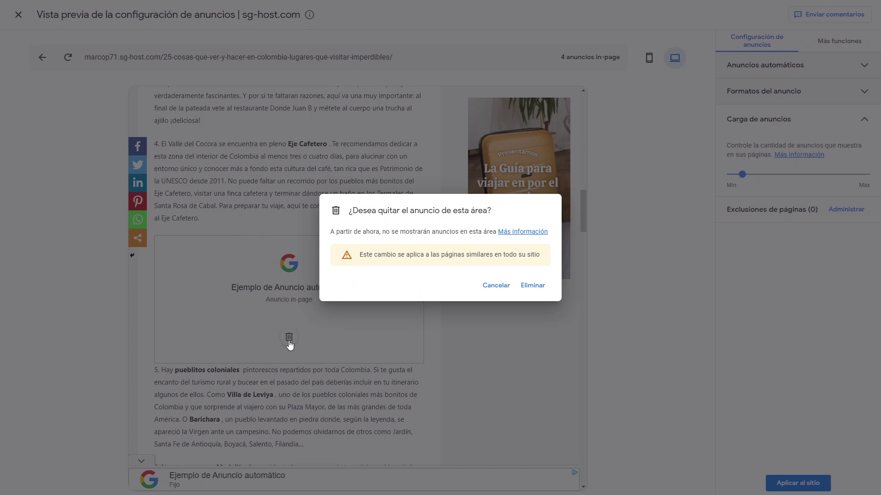
{"action": "left_click", "coordinate": [532, 286]}
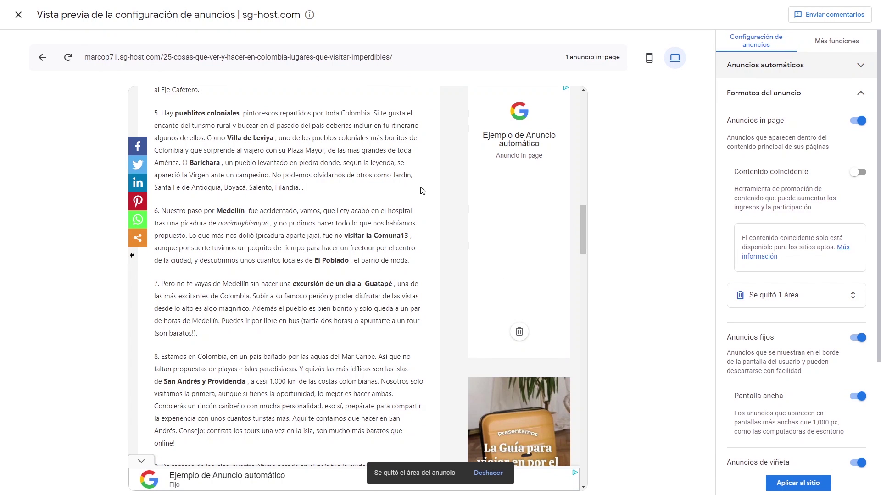
{"action": "scroll", "coordinate": [301, 251], "scroll_direction": "down", "scroll_amount": 6}
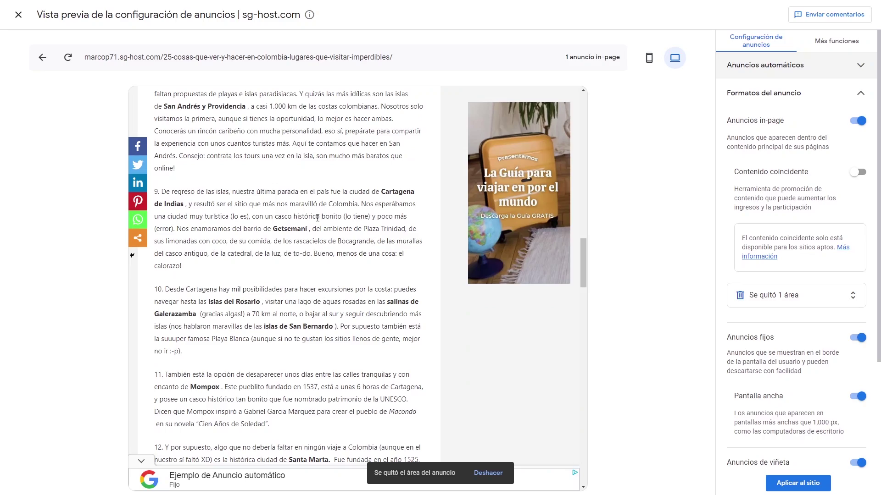
{"action": "scroll", "coordinate": [318, 217], "scroll_direction": "down", "scroll_amount": 15}
{"action": "left_click_drag", "start_coordinate": [584, 320], "coordinate": [624, 87]}
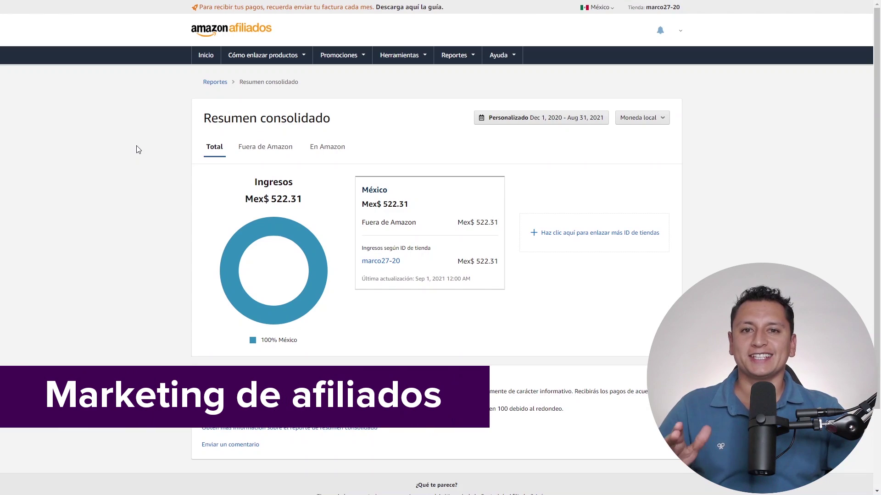